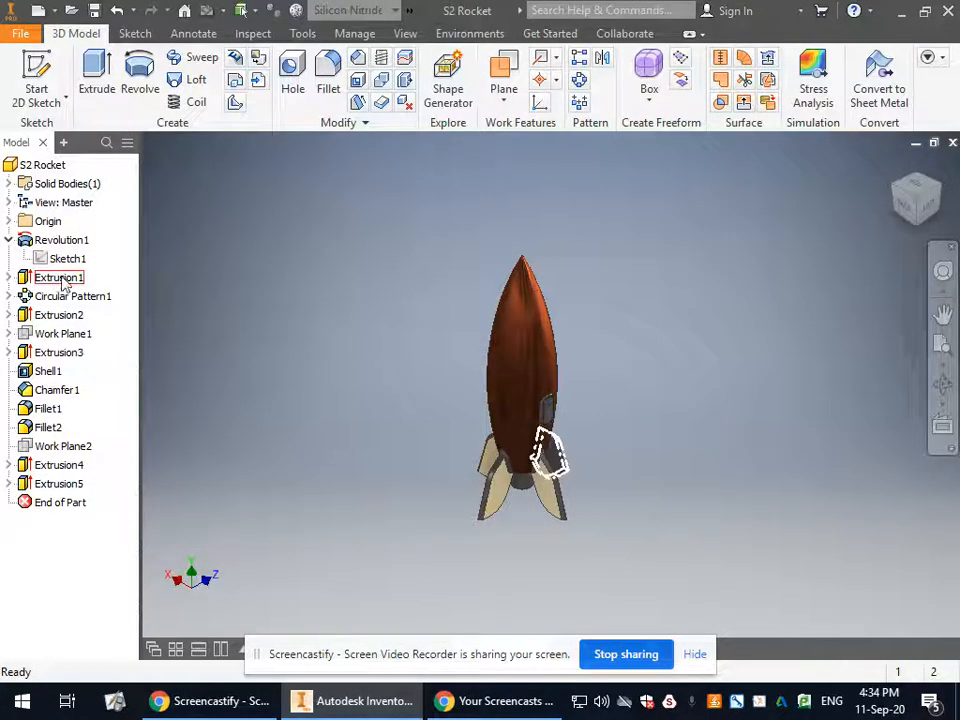
- Examine the finished rocket model up close, covering its body, hatch with round window, fins, fillets and nozzle
scroll(472, 472, "up", 5)
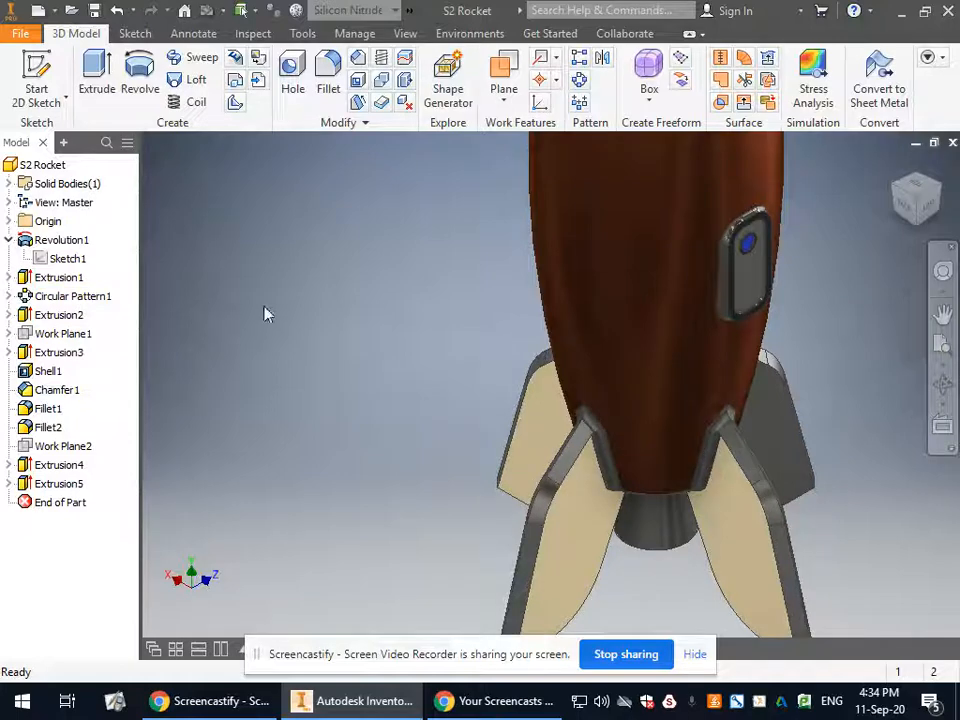
scroll(270, 305, "up", 3)
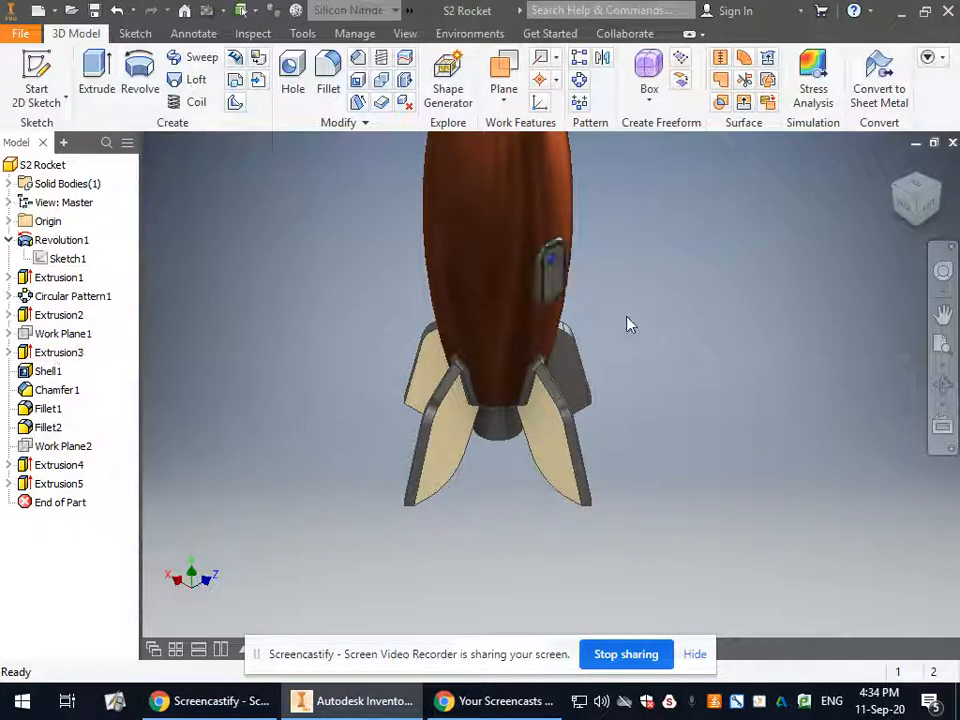
scroll(545, 265, "up", 4)
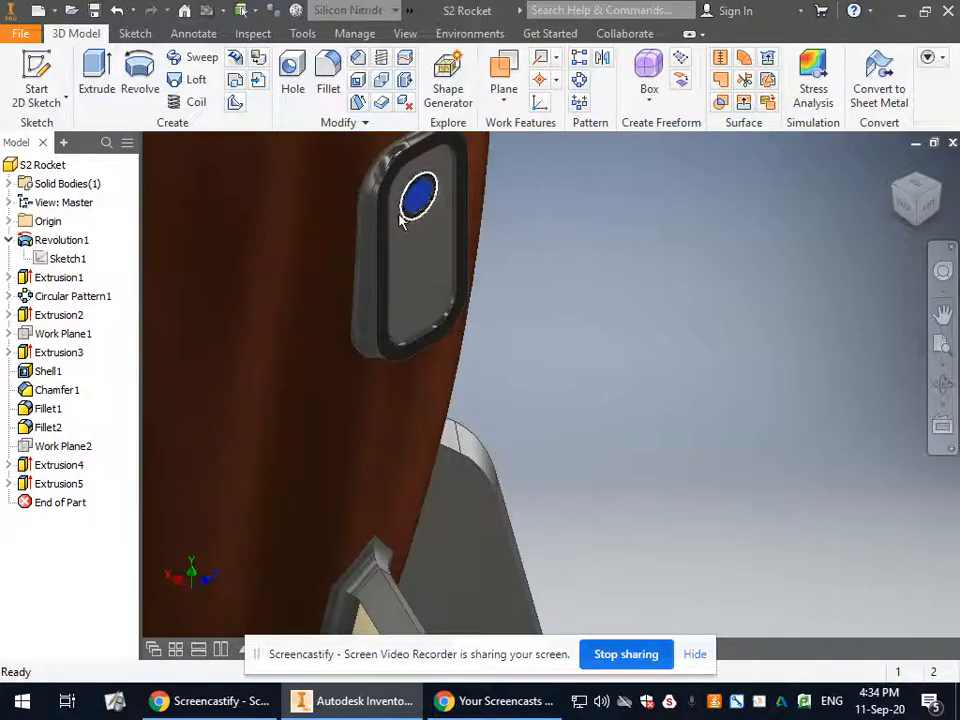
scroll(416, 206, "up", 2)
scroll(408, 232, "down", 5)
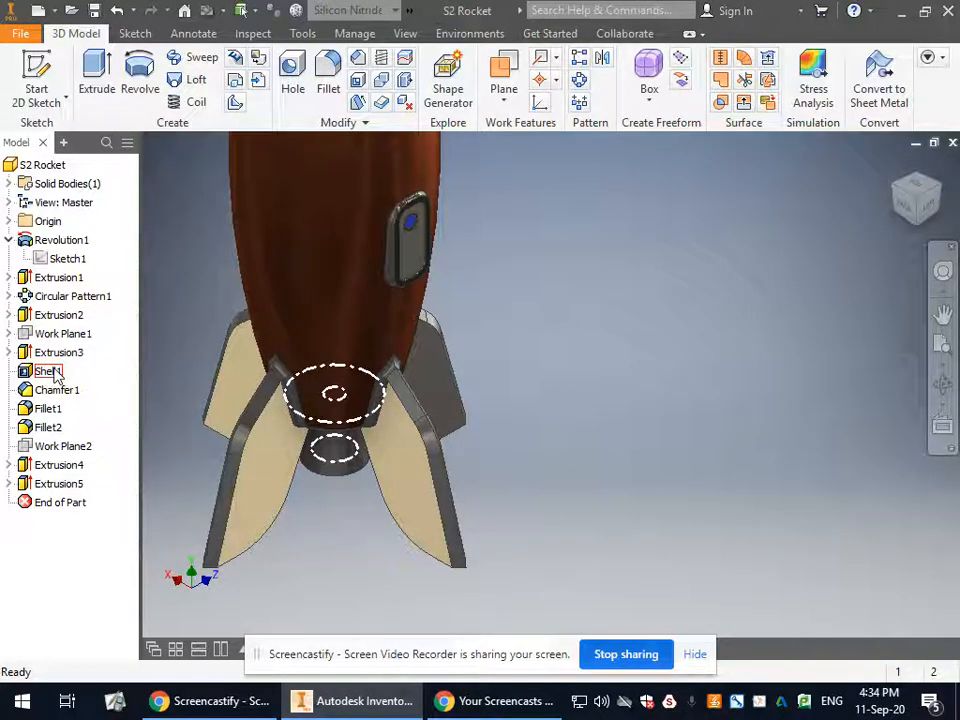
scroll(168, 412, "down", 3)
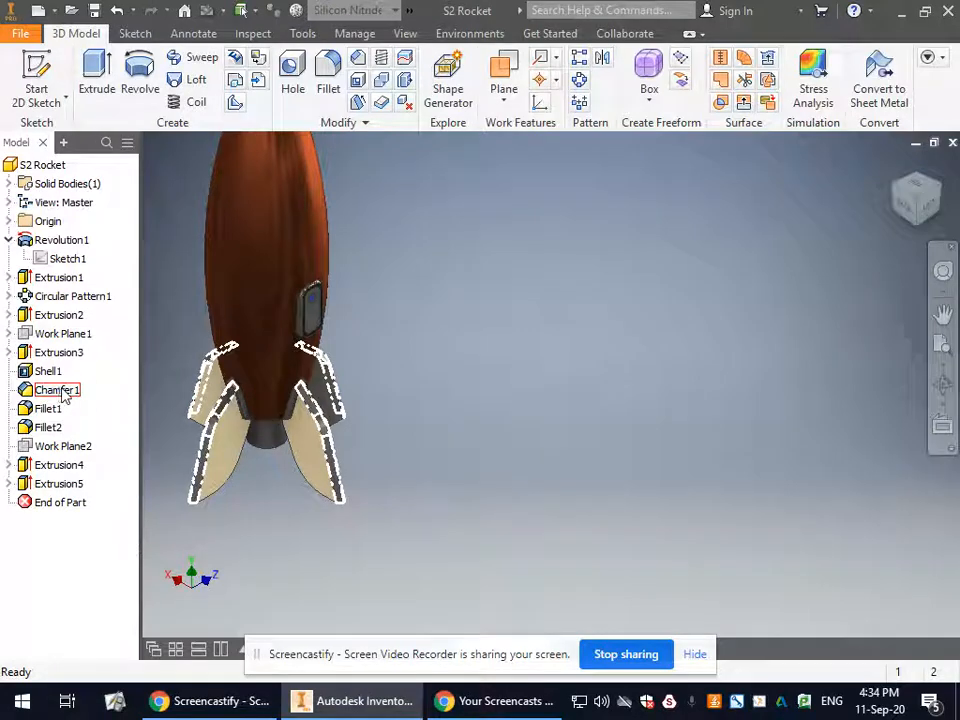
scroll(255, 416, "up", 5)
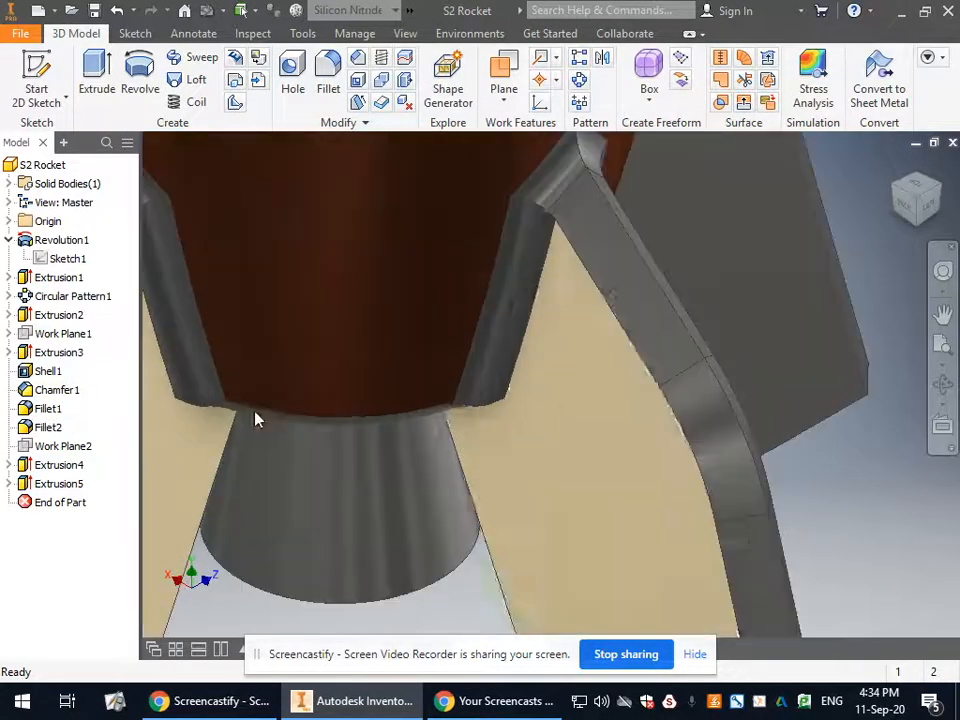
scroll(343, 392, "down", 5)
scroll(455, 415, "up", 5)
scroll(455, 415, "down", 3)
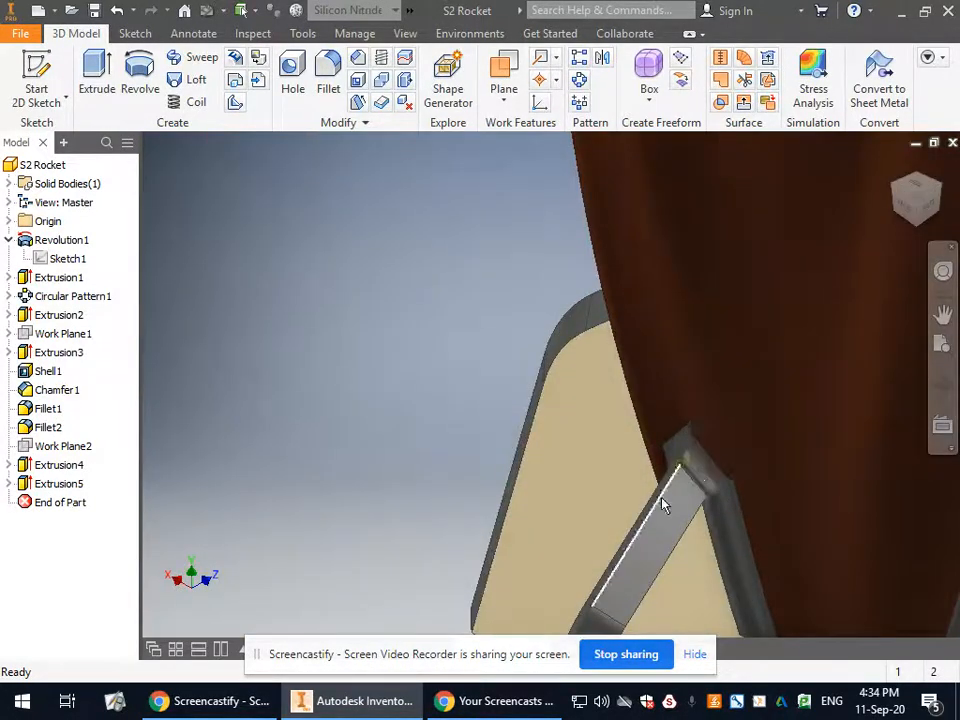
scroll(482, 347, "down", 5)
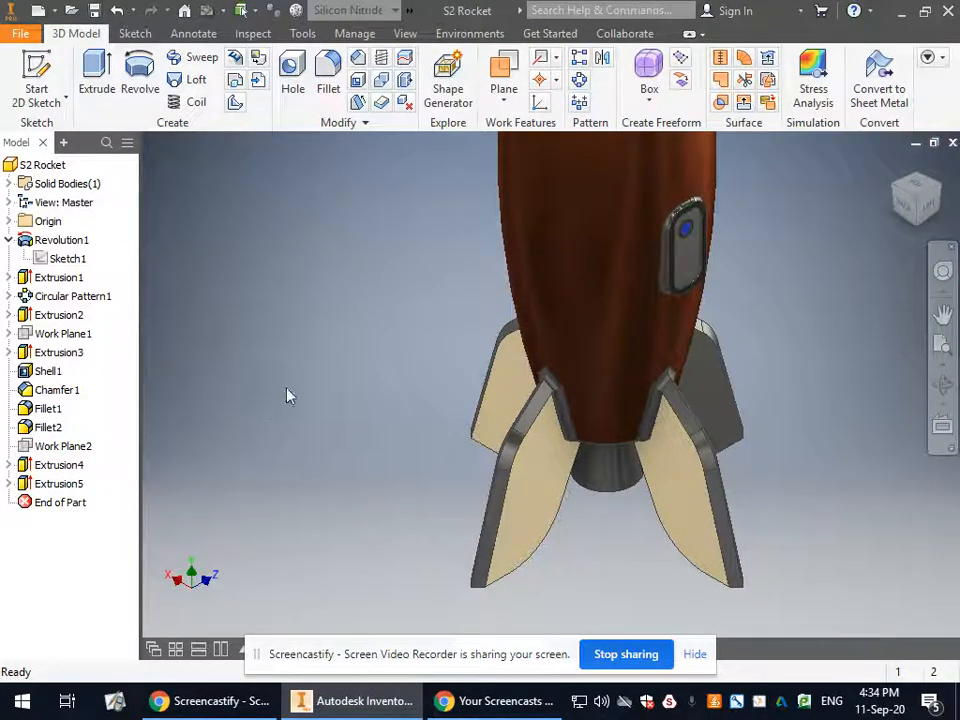
scroll(695, 247, "up", 2)
scroll(541, 177, "down", 4)
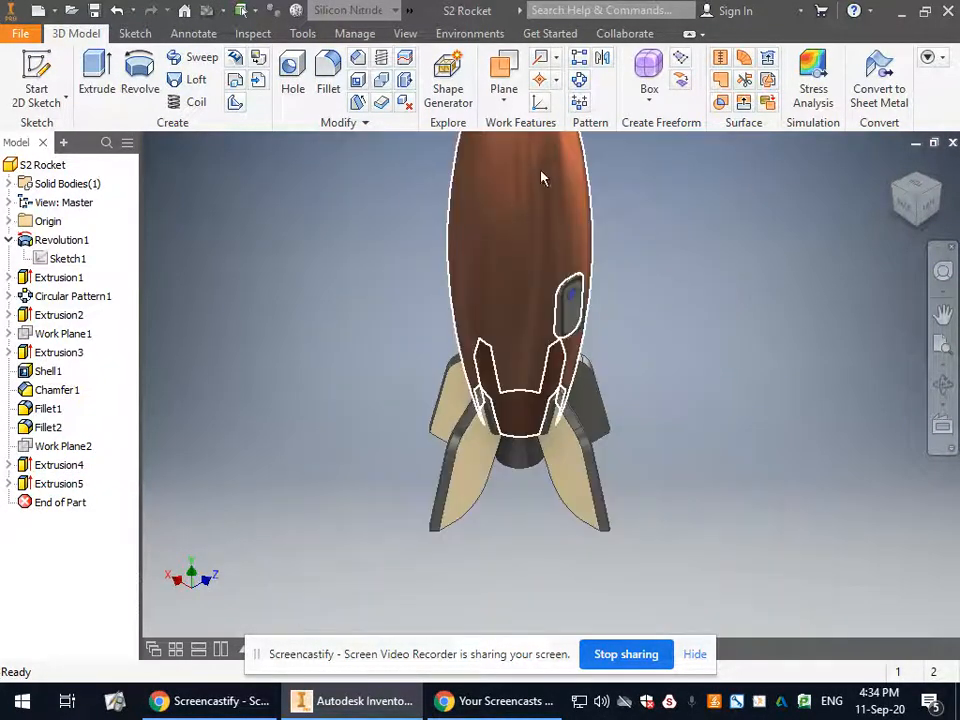
scroll(537, 267, "down", 4)
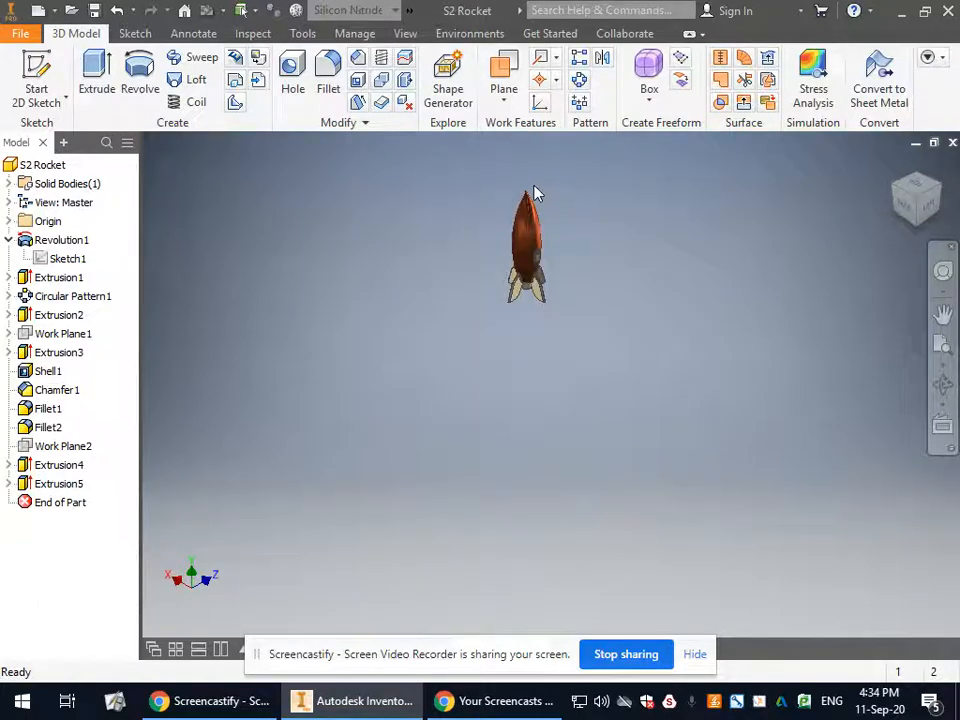
scroll(528, 185, "up", 1)
scroll(506, 345, "up", 3)
scroll(506, 345, "down", 3)
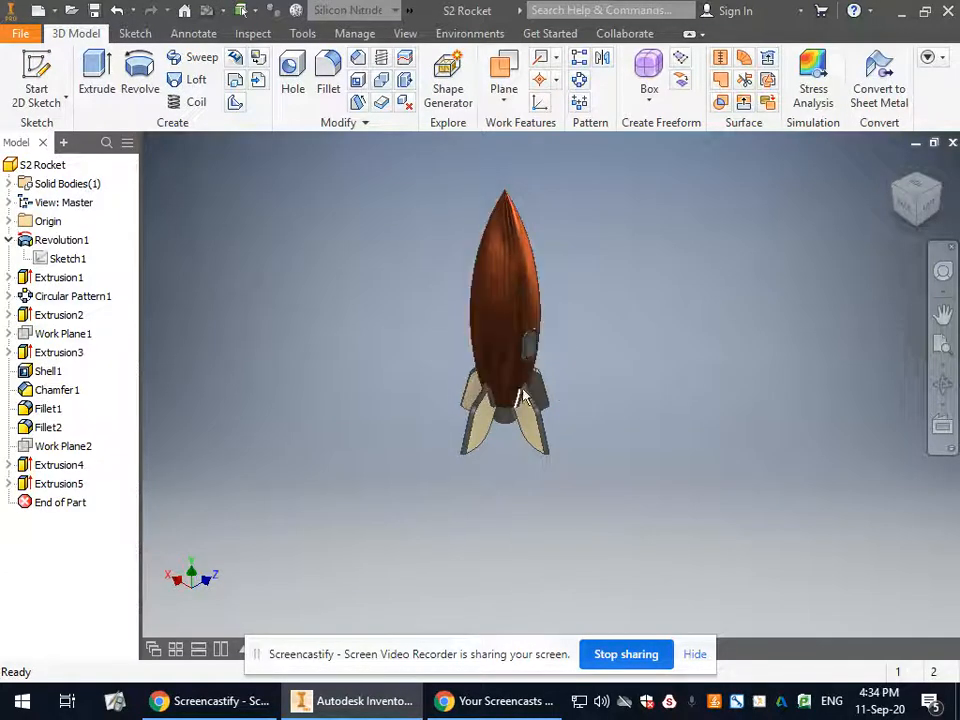
- Open the S2 Rocket drawing and study its orthographic views, section, enlarged hatch detail and dimensions
left_click_drag(480, 641, 762, 673)
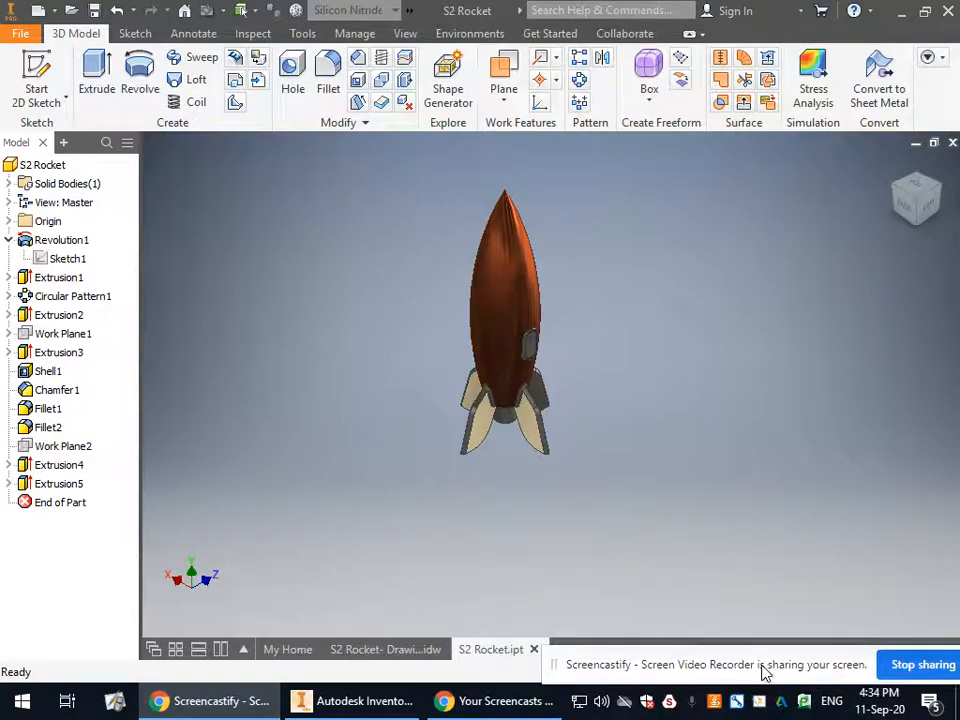
left_click(386, 649)
scroll(700, 320, "up", 4)
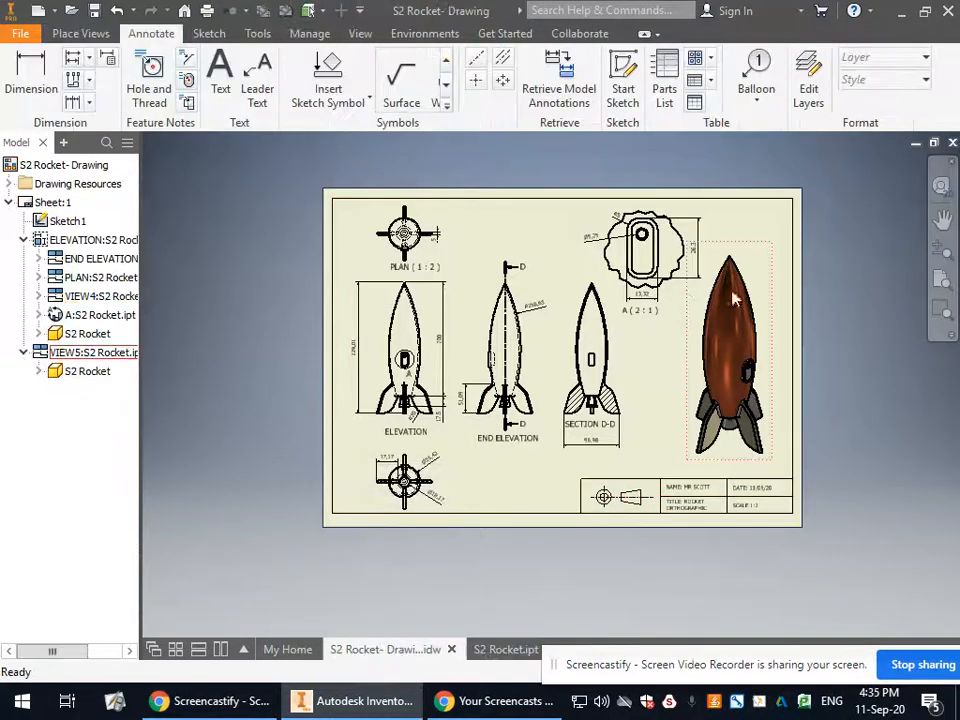
scroll(690, 340, "down", 3)
scroll(400, 485, "up", 4)
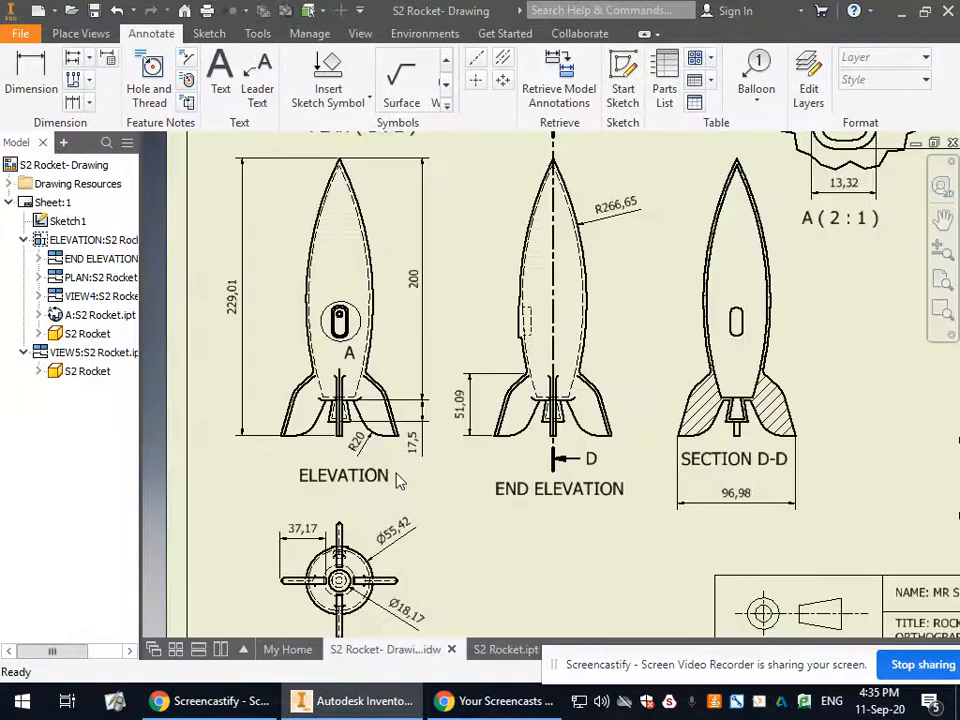
scroll(398, 483, "down", 3)
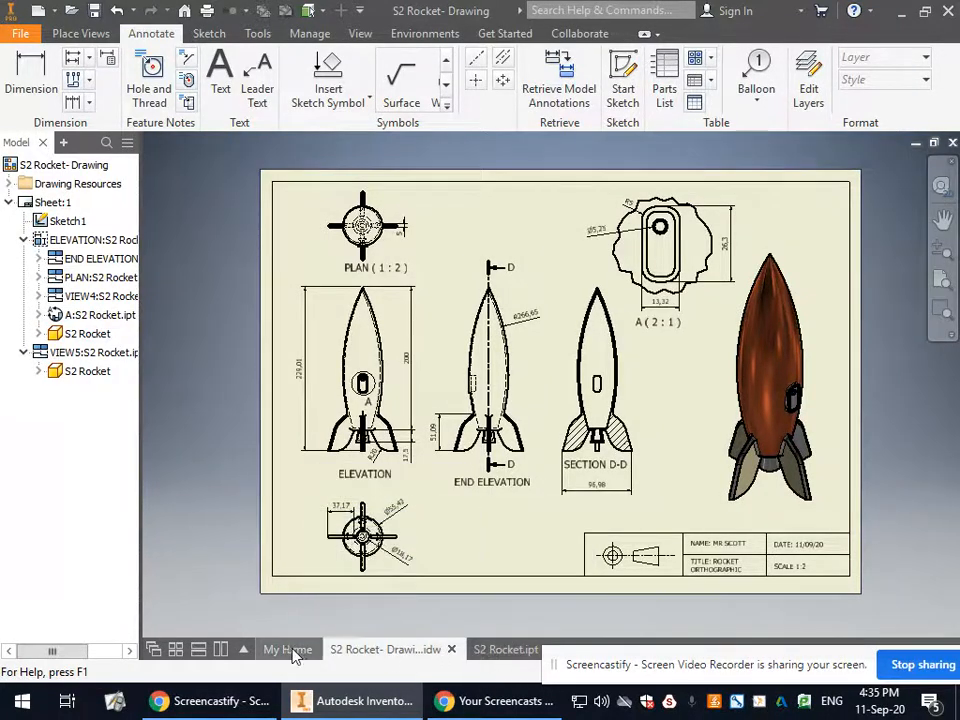
- Create a new part file from the metric Standard (mm).ipt template, accepting the style conflict notice
left_click(500, 649)
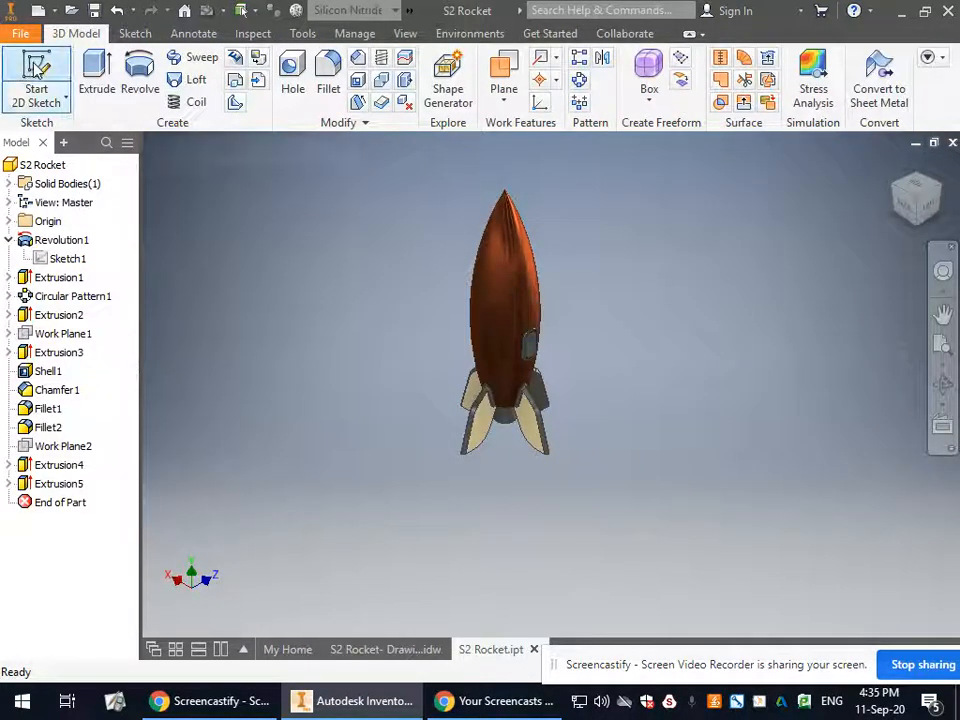
left_click(24, 34)
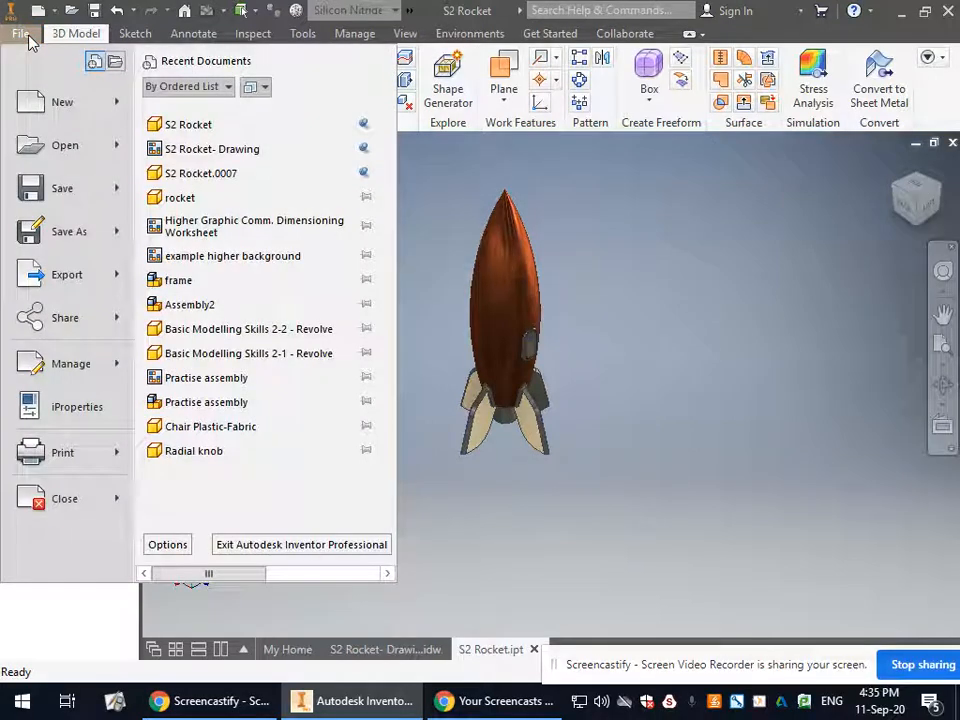
left_click(50, 100)
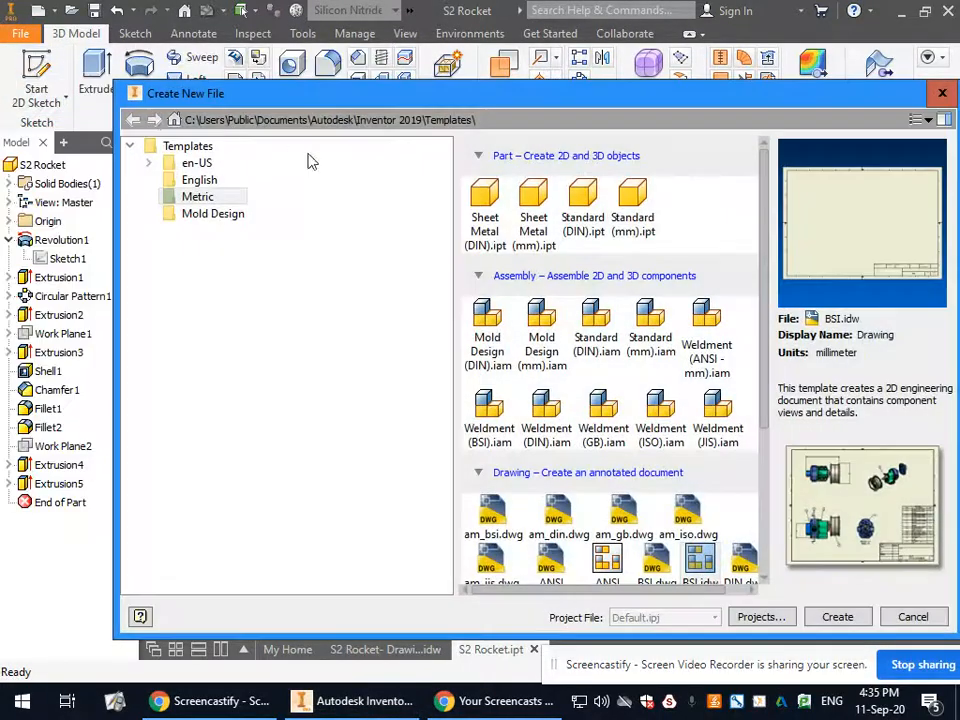
left_click(190, 197)
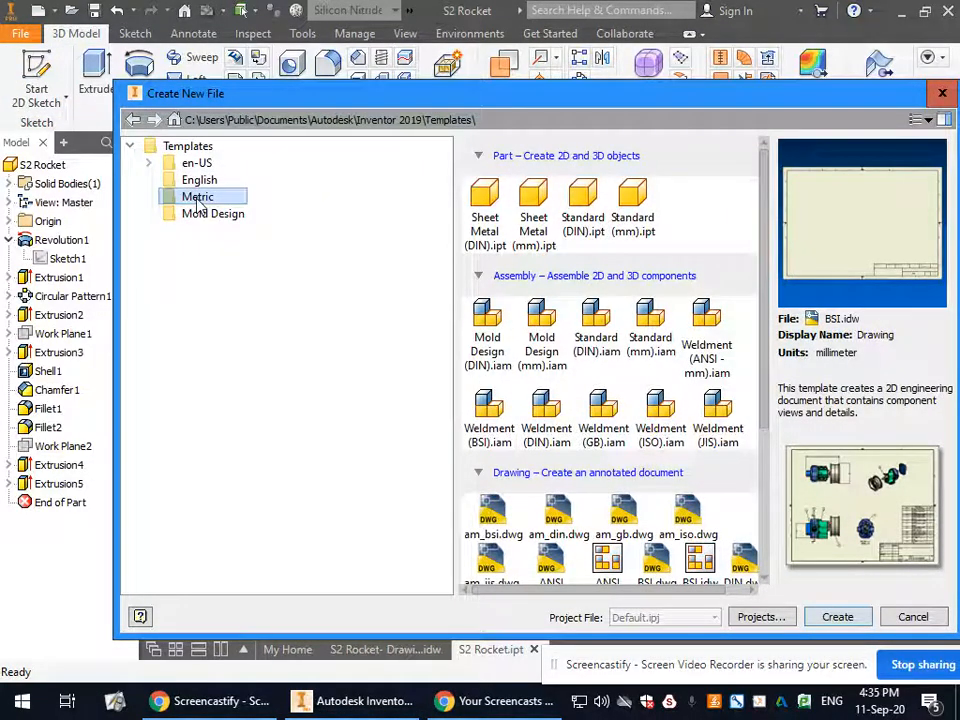
double_click(645, 210)
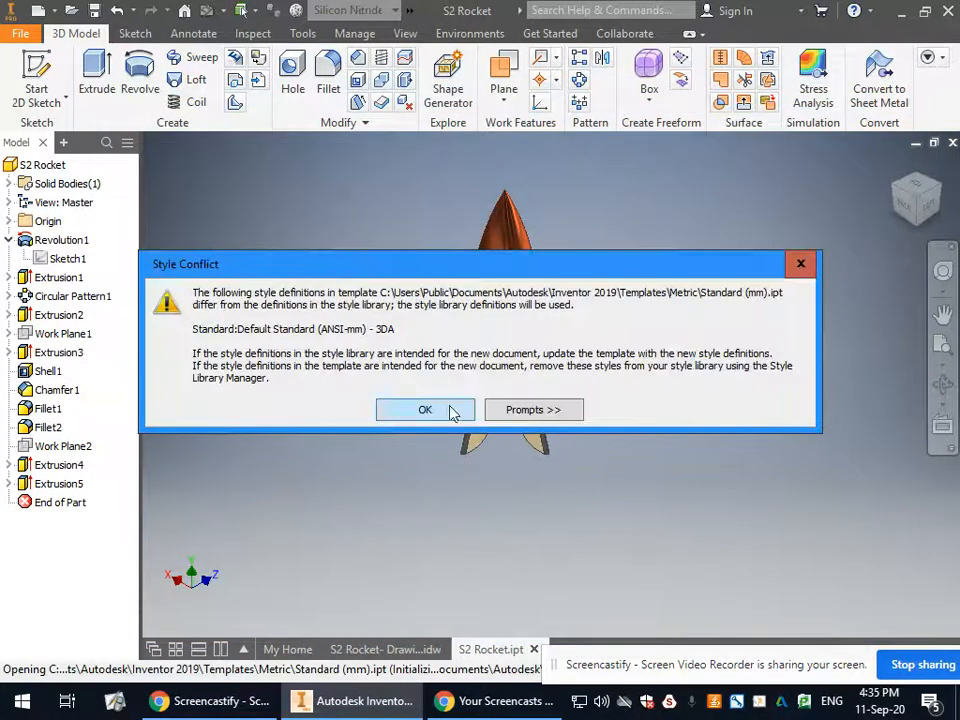
key("Return")
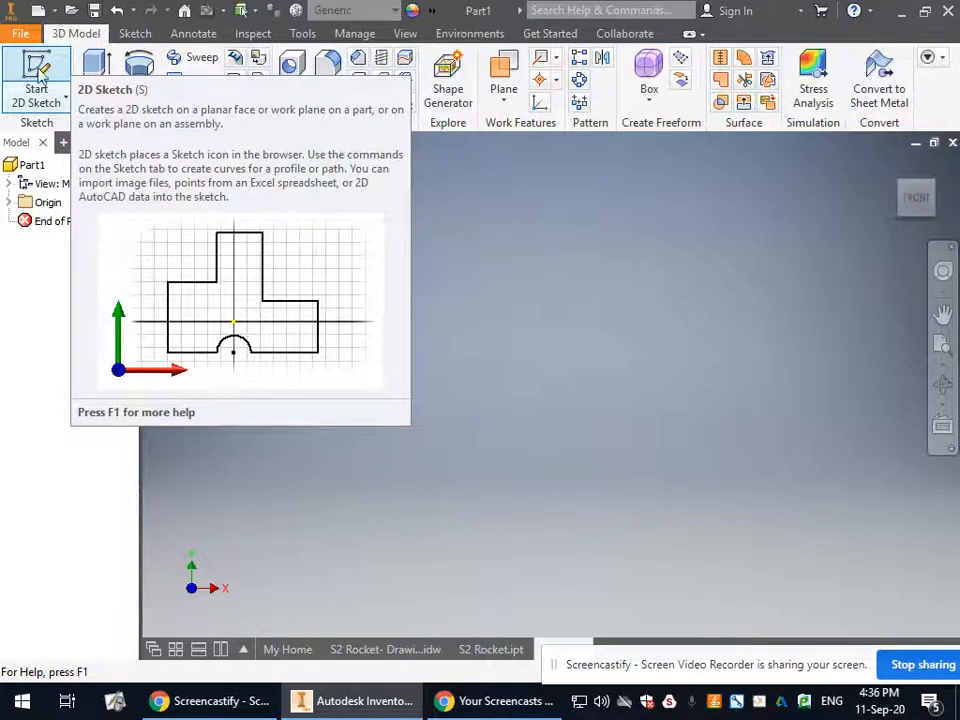
- Start a 2D sketch on the XY plane of the new part
left_click(42, 95)
left_click(44, 78)
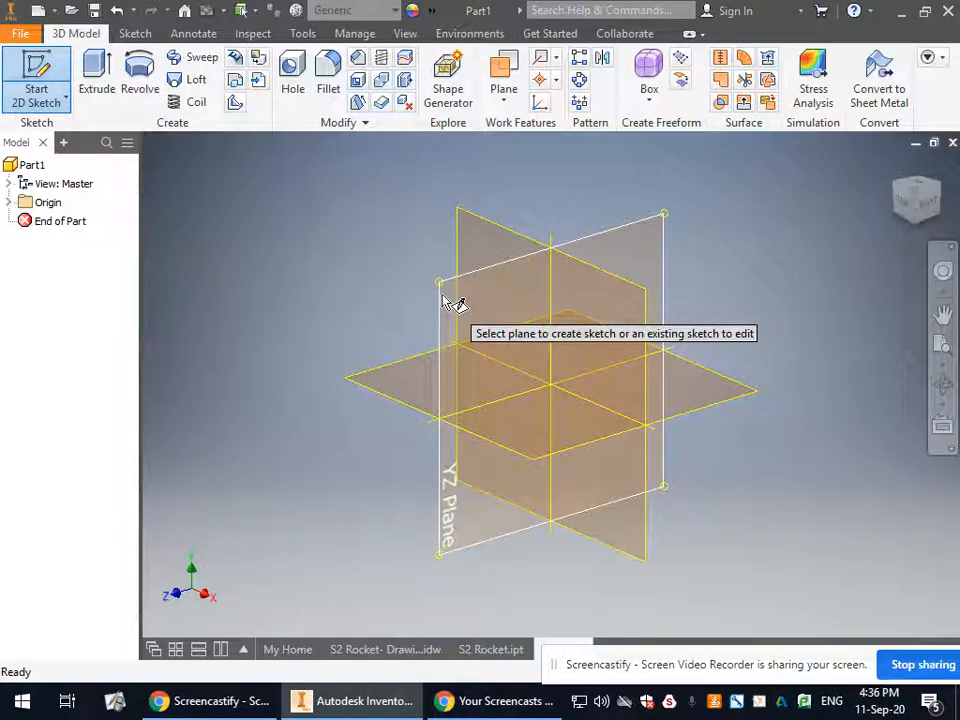
left_click(487, 223)
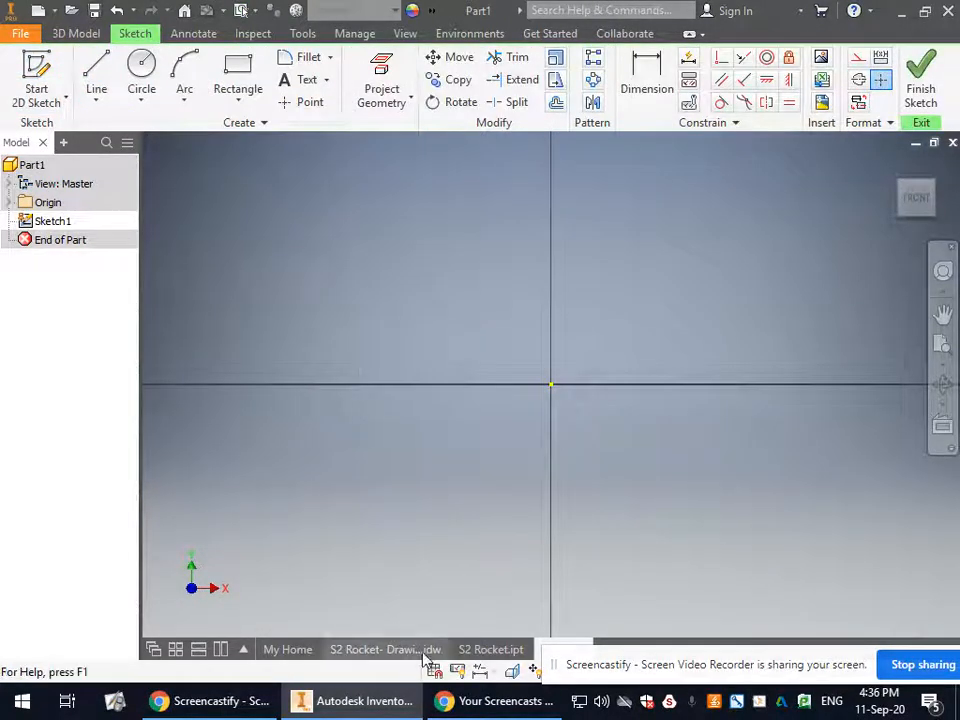
- Review the first sketch of the S2 Rocket part and its drawing for reference, and return to the new part's sketch
left_click(489, 649)
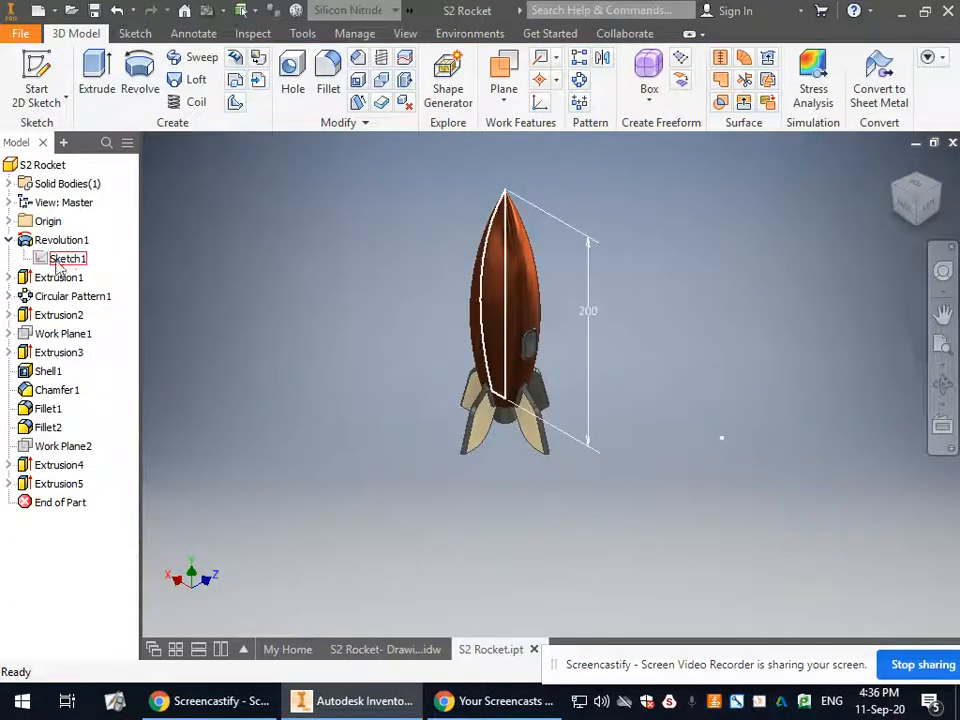
scroll(454, 309, "up", 3)
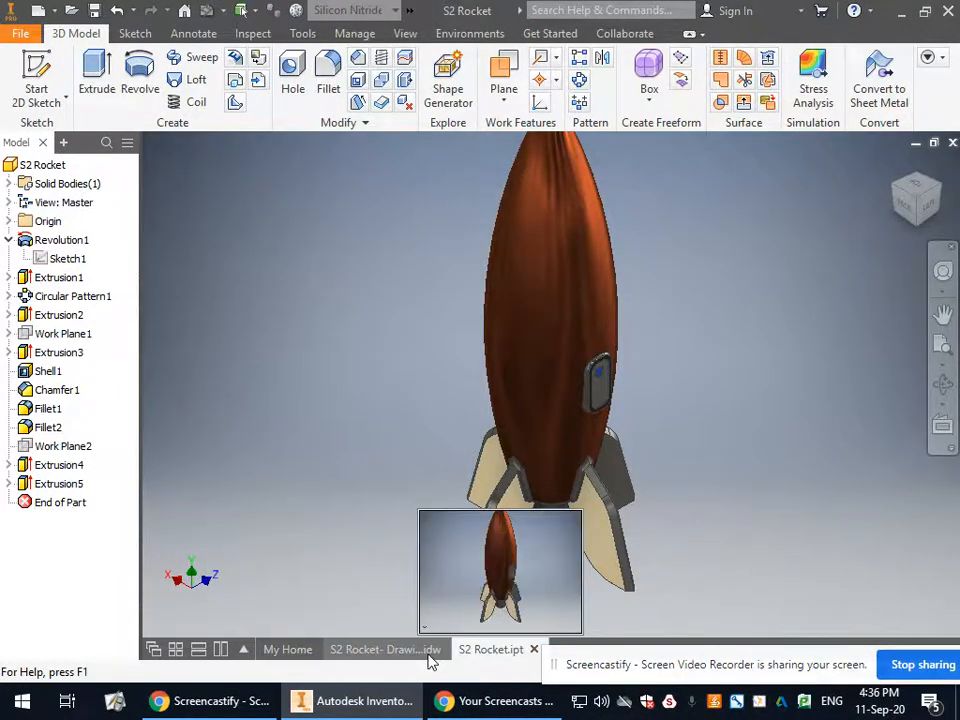
left_click(370, 650)
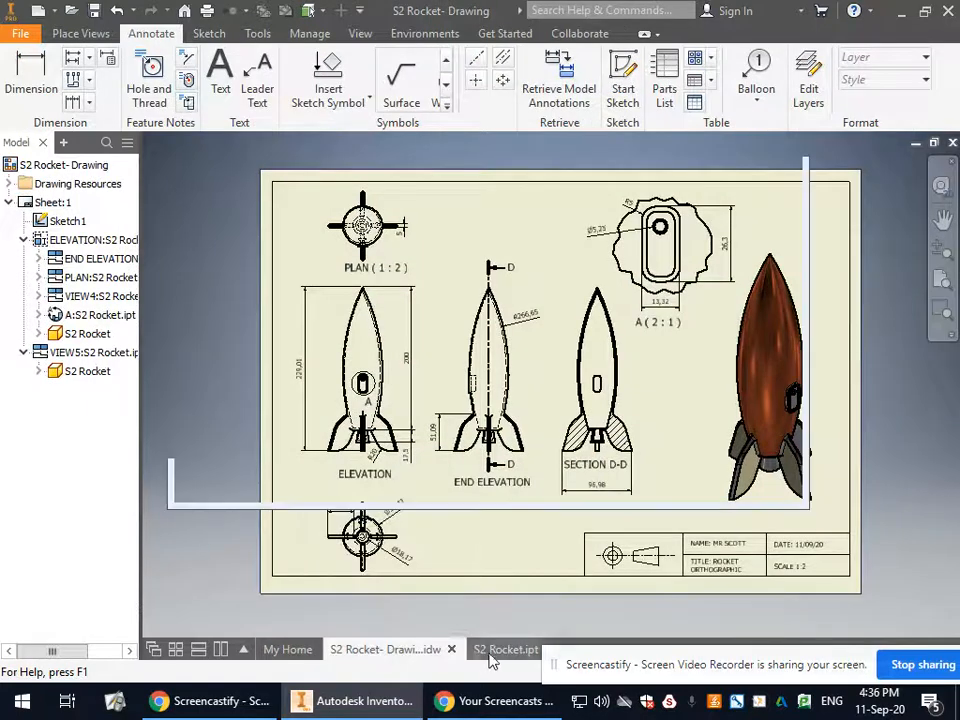
left_click(484, 649)
left_click(570, 650)
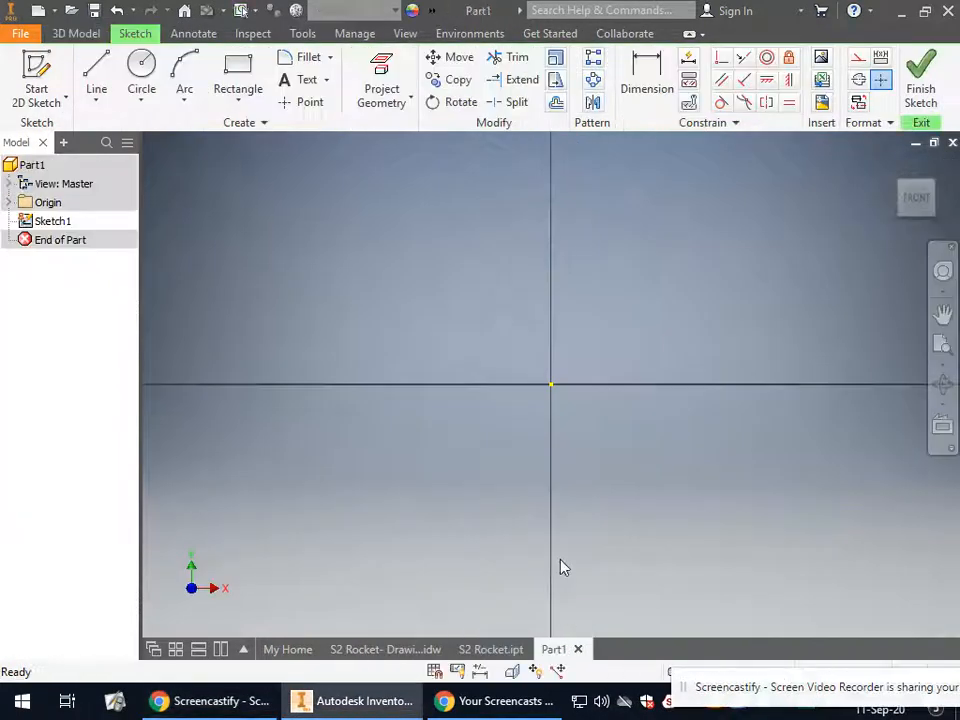
- Draw a vertical line about 10 mm long straight up from the origin with the Line tool
left_click(96, 78)
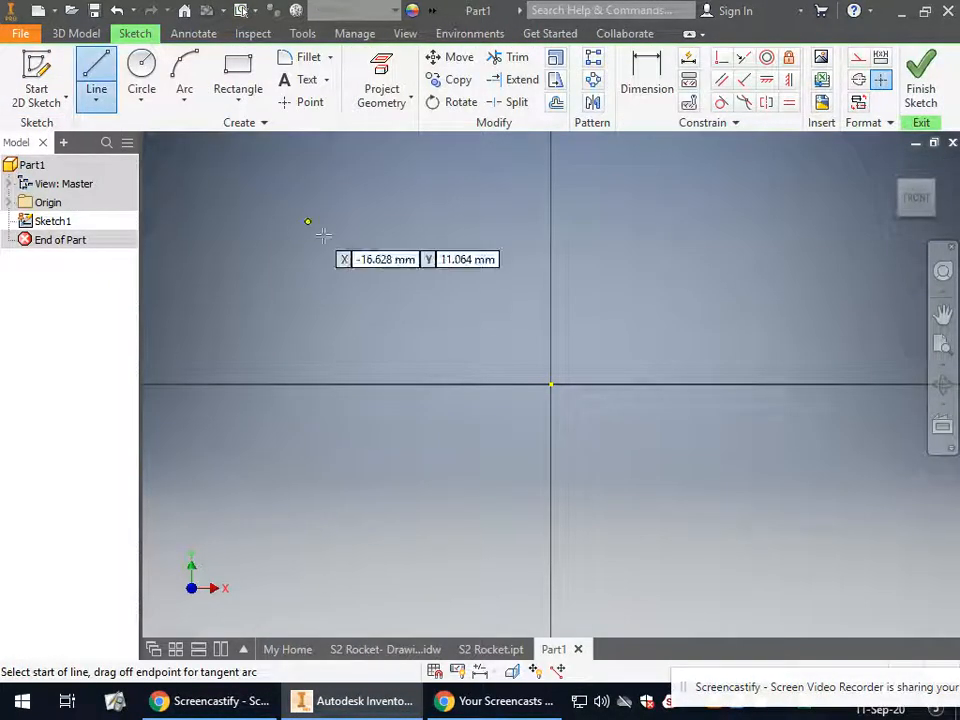
left_click(551, 384)
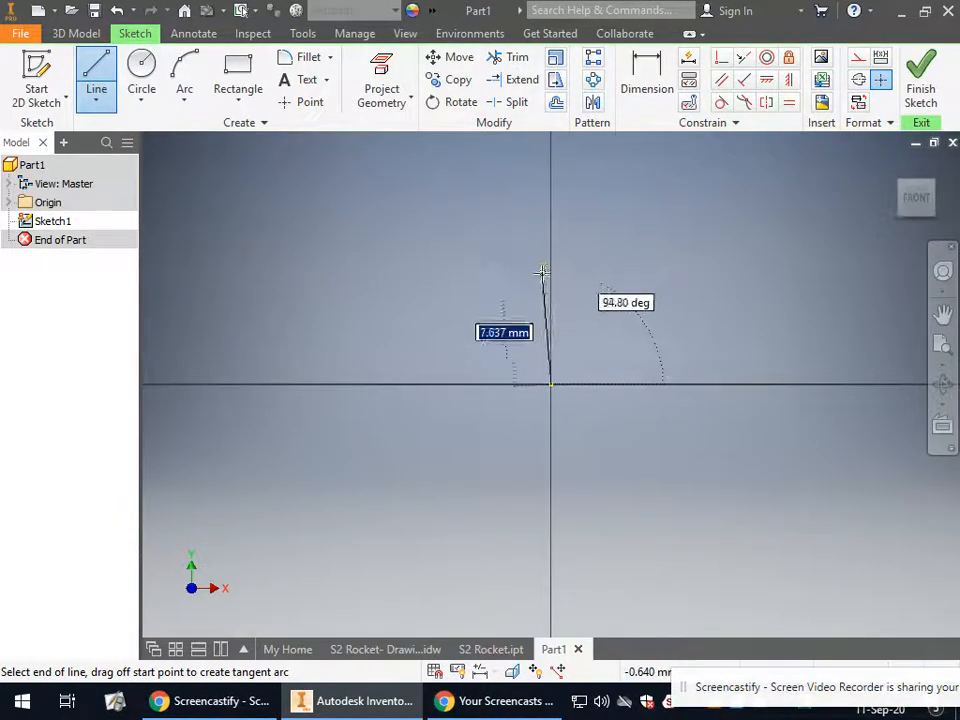
left_click(551, 237)
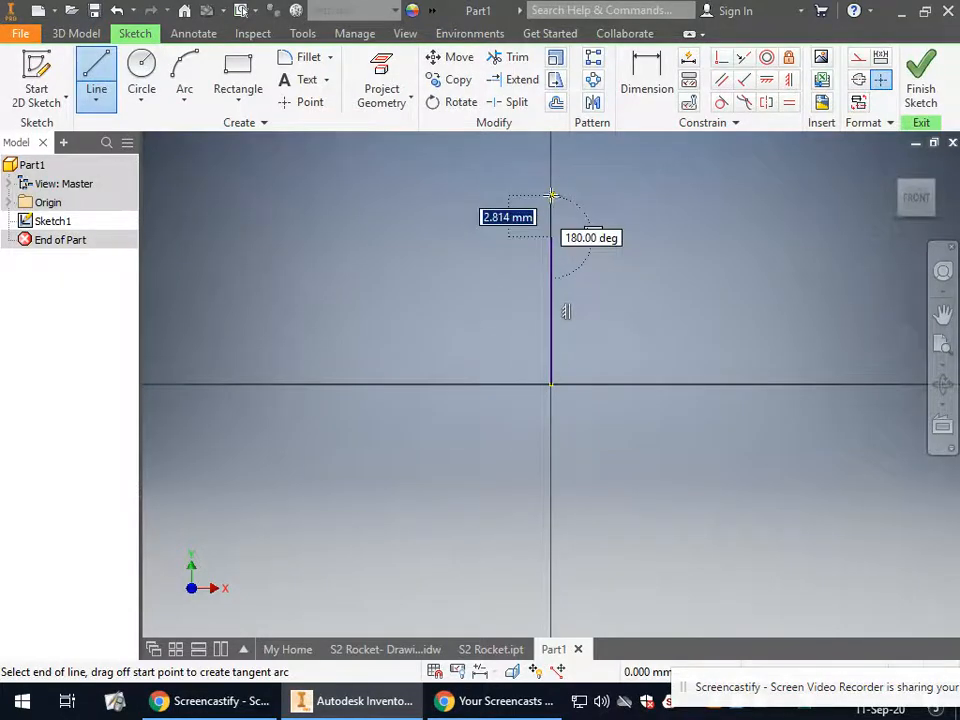
right_click(585, 191)
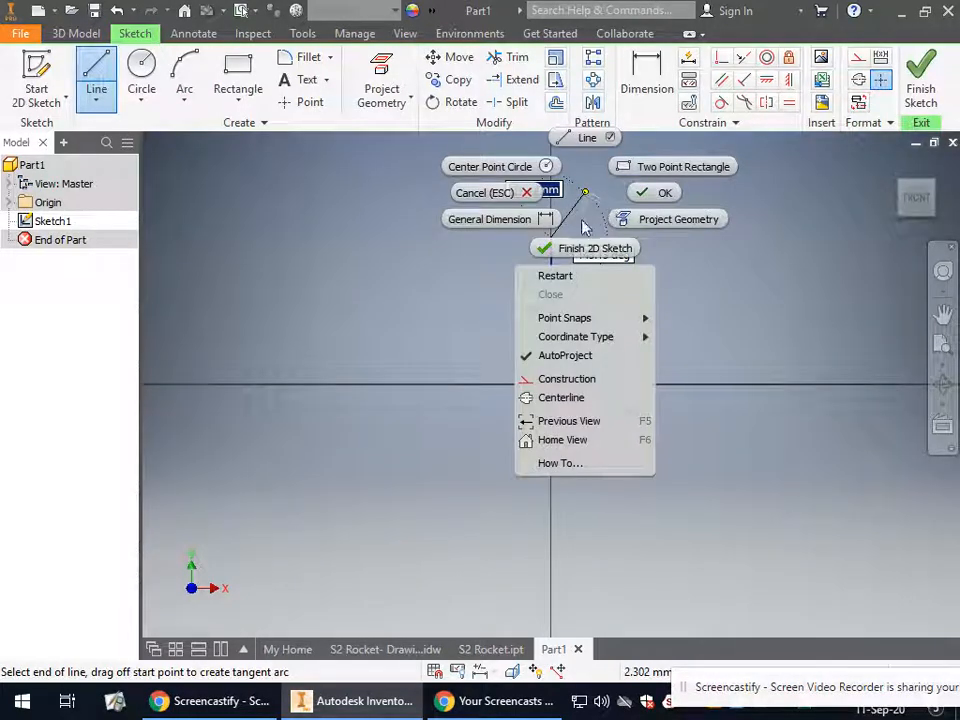
left_click(493, 193)
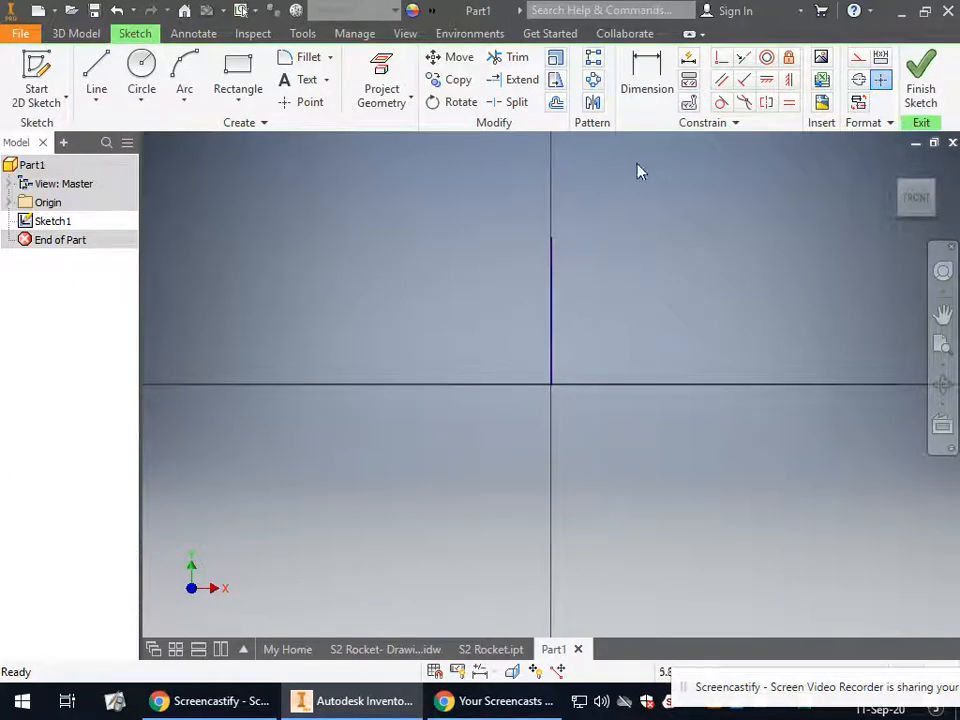
- Dimension the length of the vertical line starting at the origin and set it to 200 mm
left_click(650, 86)
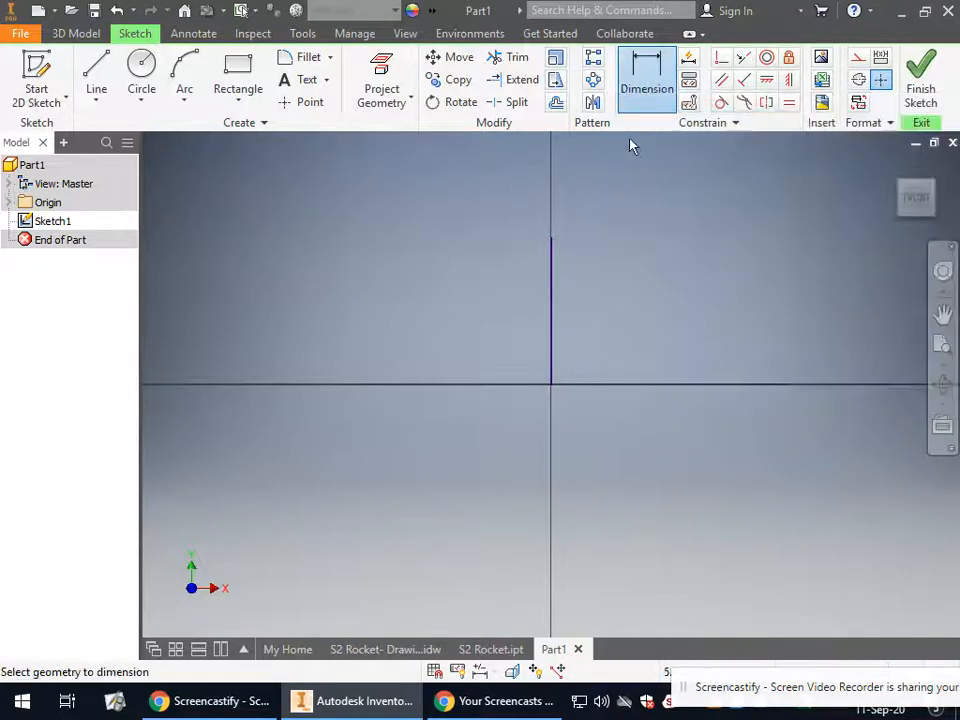
left_click(554, 311)
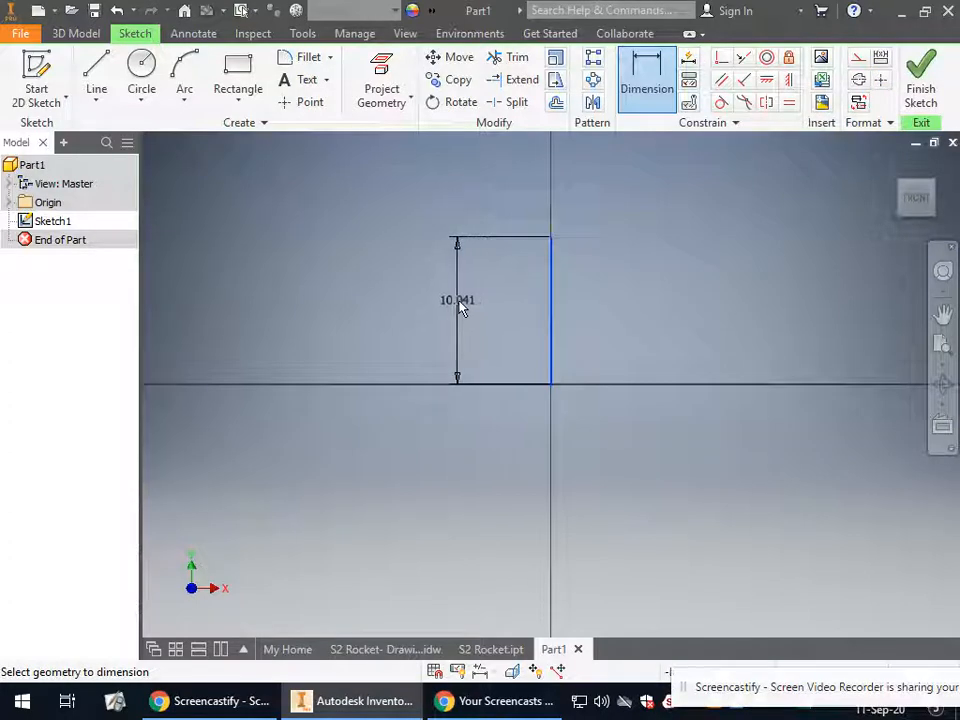
left_click(458, 301)
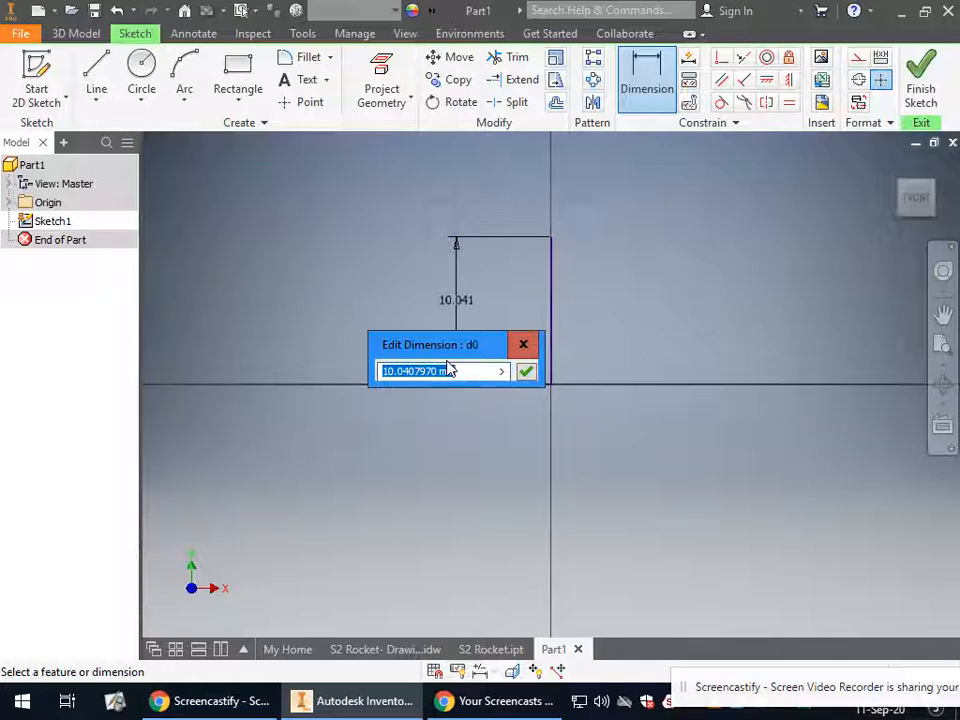
type("200")
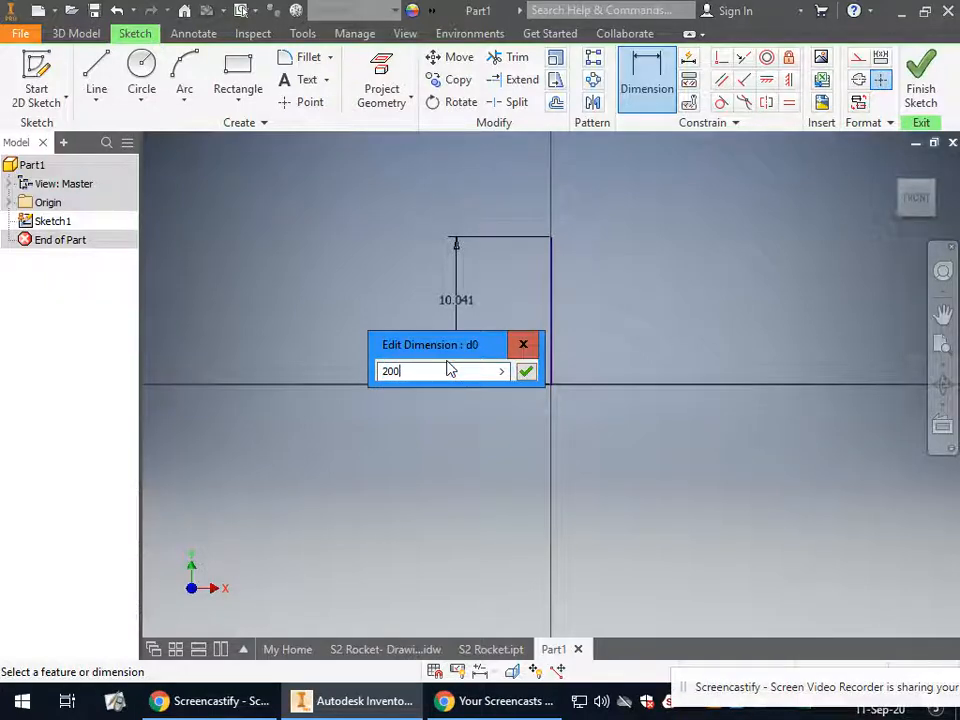
key("Return")
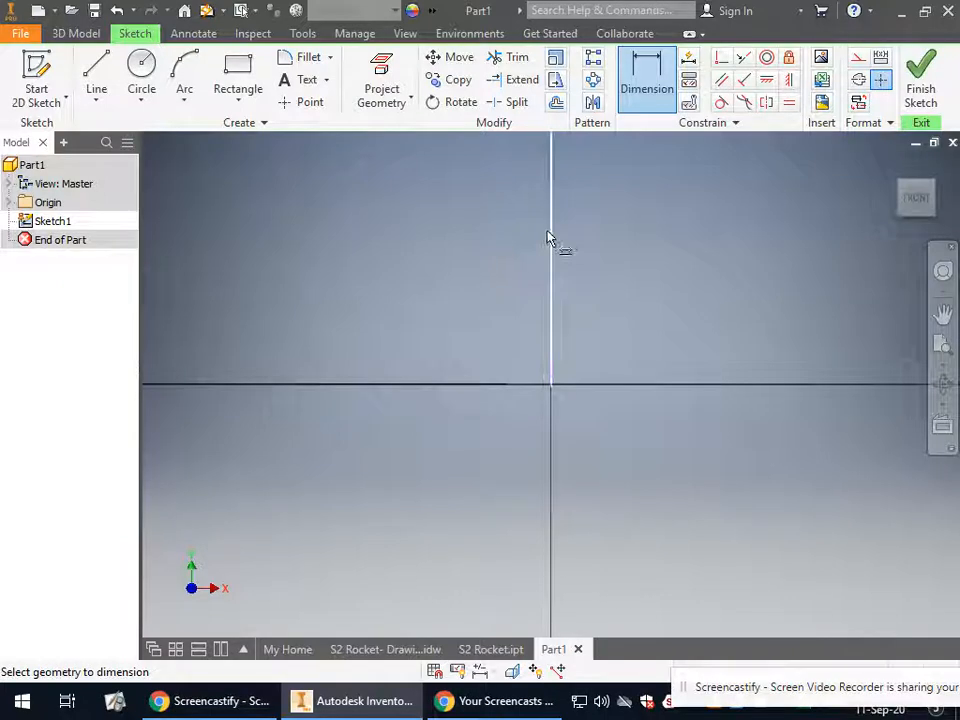
- Cancel the second dimension on the vertical line and delete that line from the sketch
left_click(552, 264)
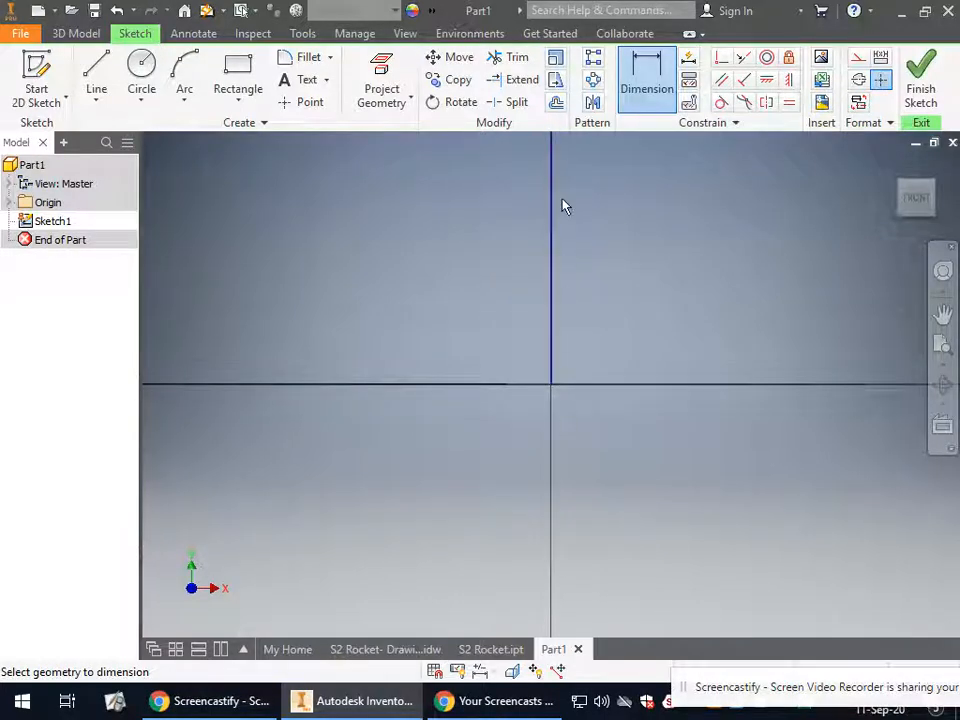
left_click(942, 346)
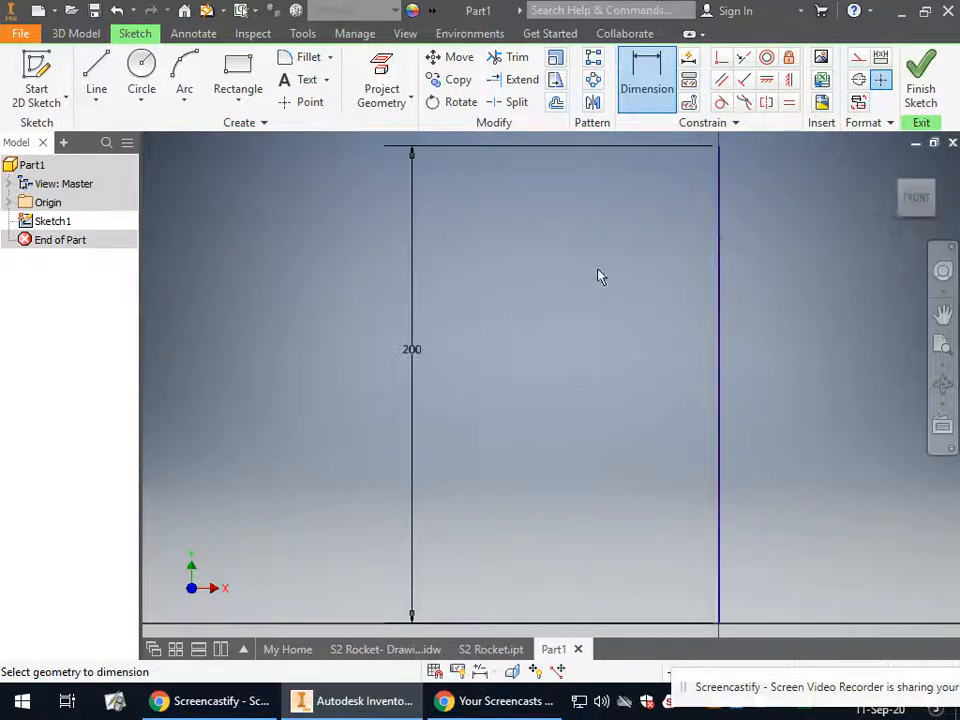
left_click(719, 272)
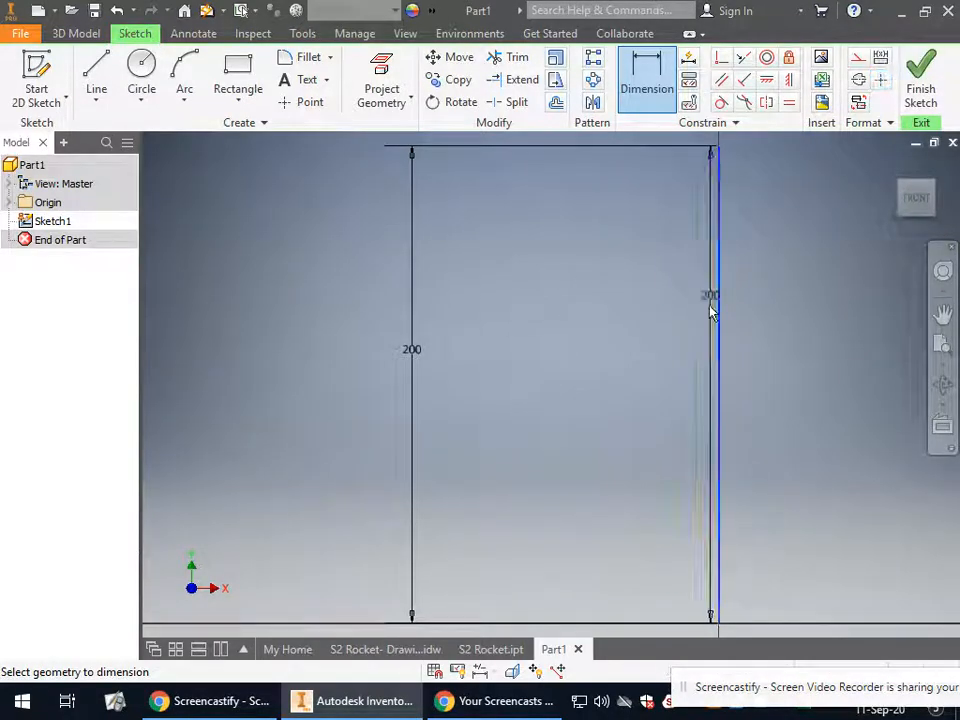
key("Escape")
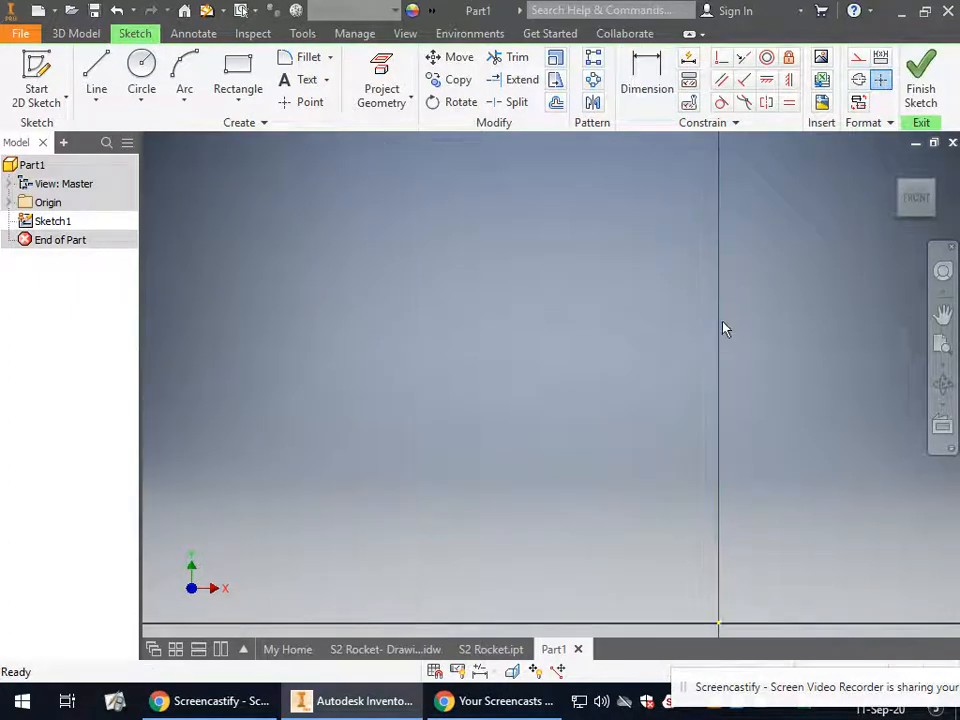
- Draw a vertical line 200 mm long straight up from the origin with the Line tool
left_click(88, 78)
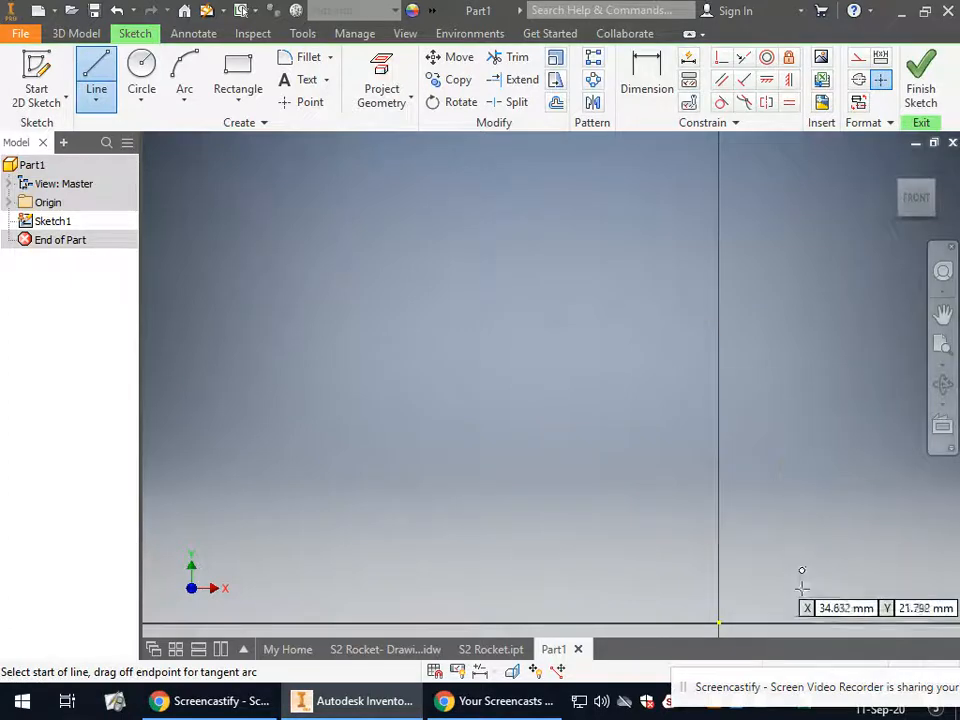
left_click(719, 622)
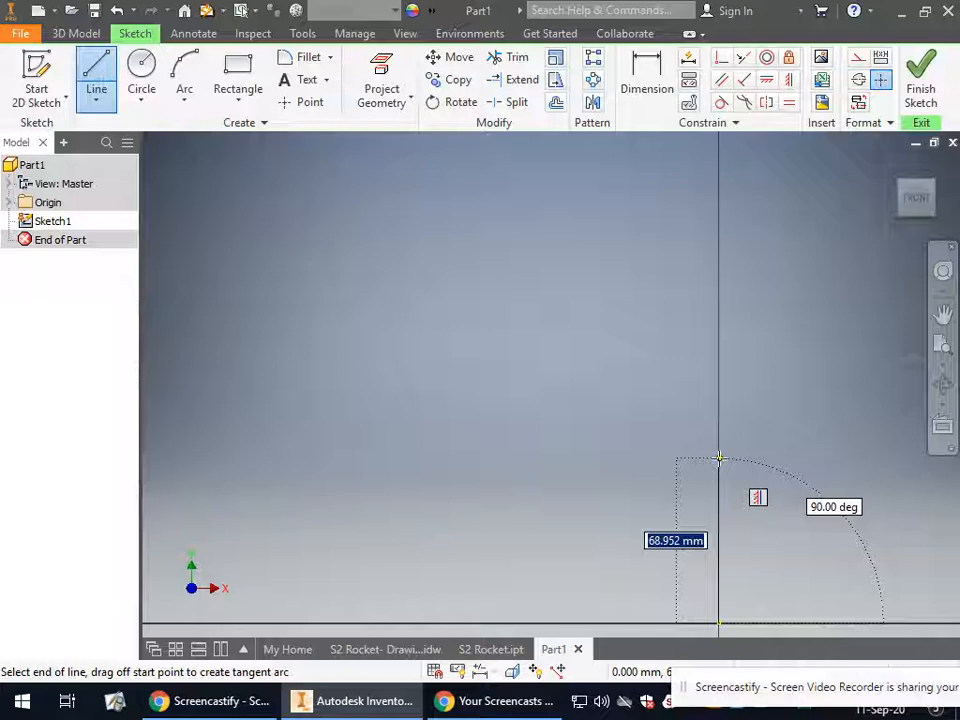
type("200")
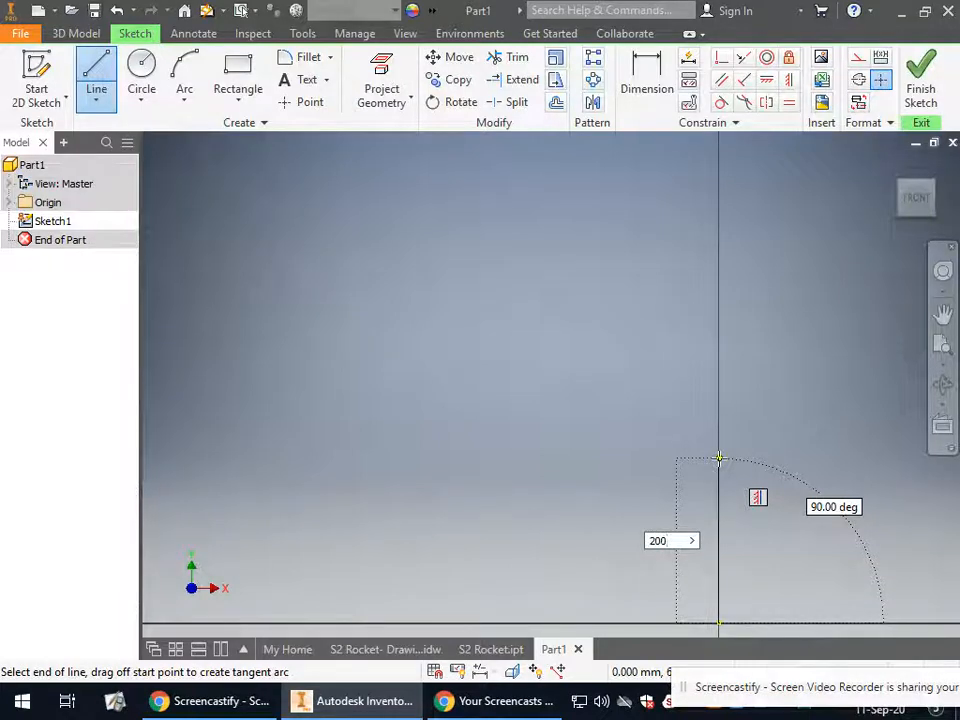
key("Return")
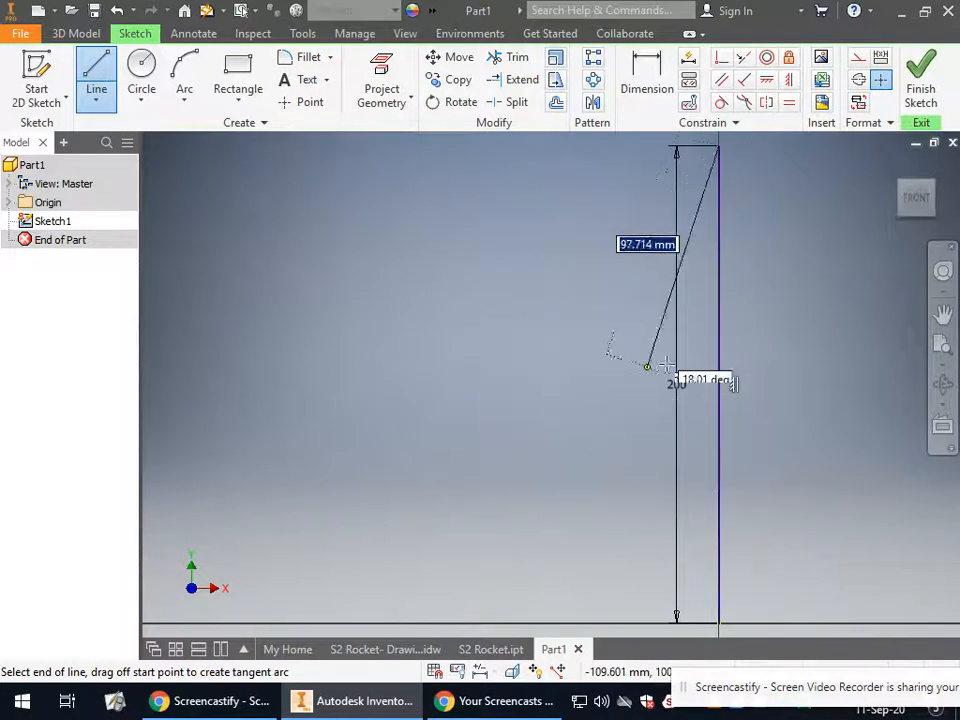
key("Escape")
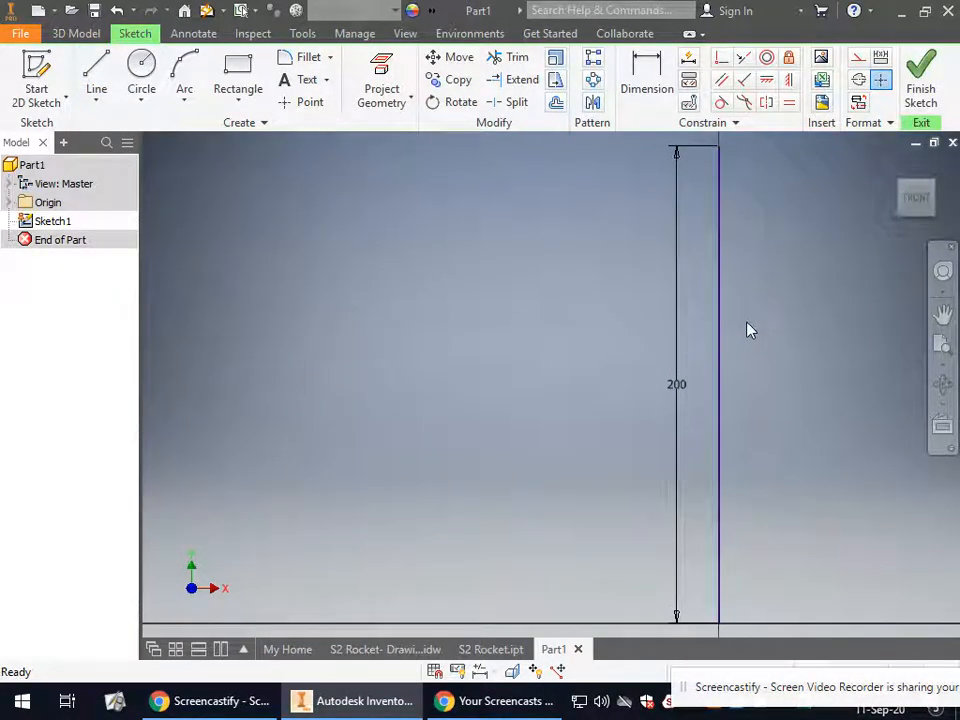
- Examine the S2 Rocket part's first sketch from the front and its drawing, and return to the new part's sketch
left_click(497, 649)
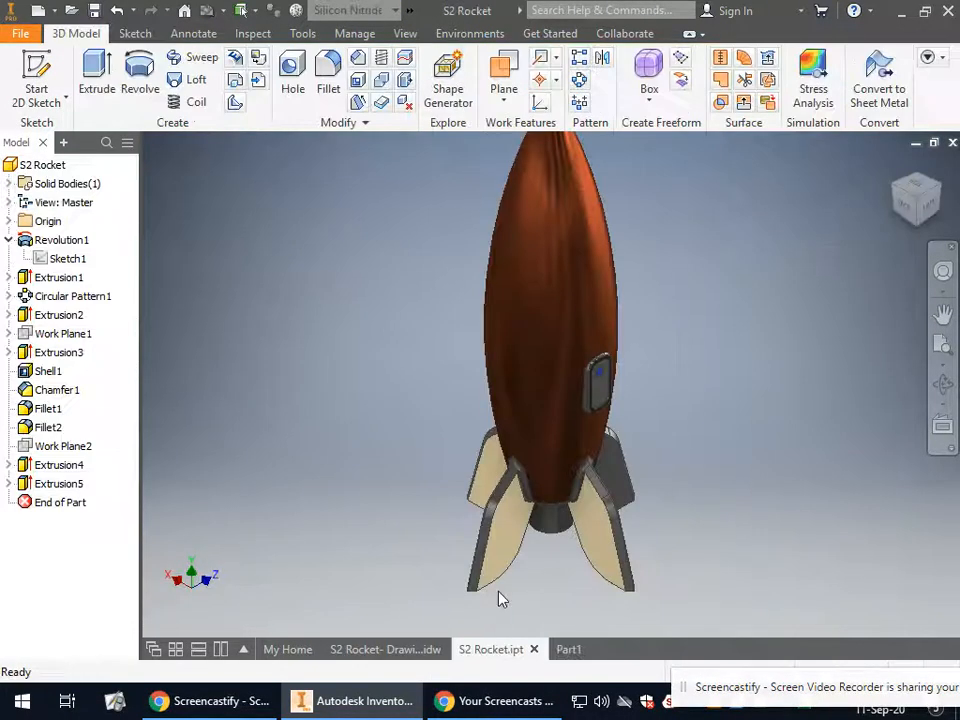
double_click(67, 258)
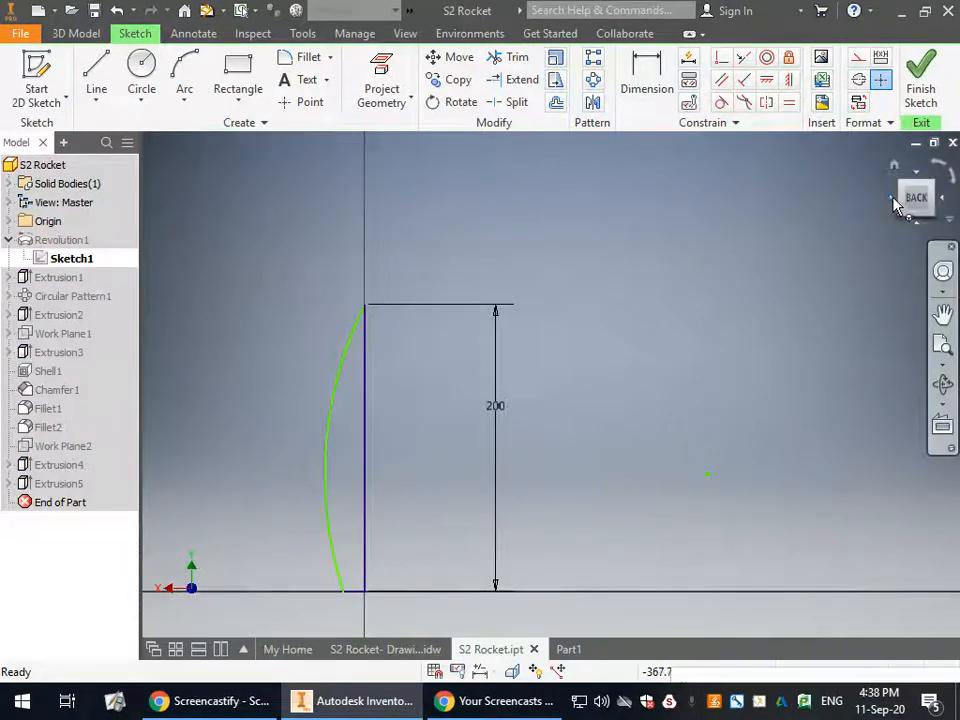
left_click(898, 201)
left_click(897, 200)
scroll(713, 583, "up", 5)
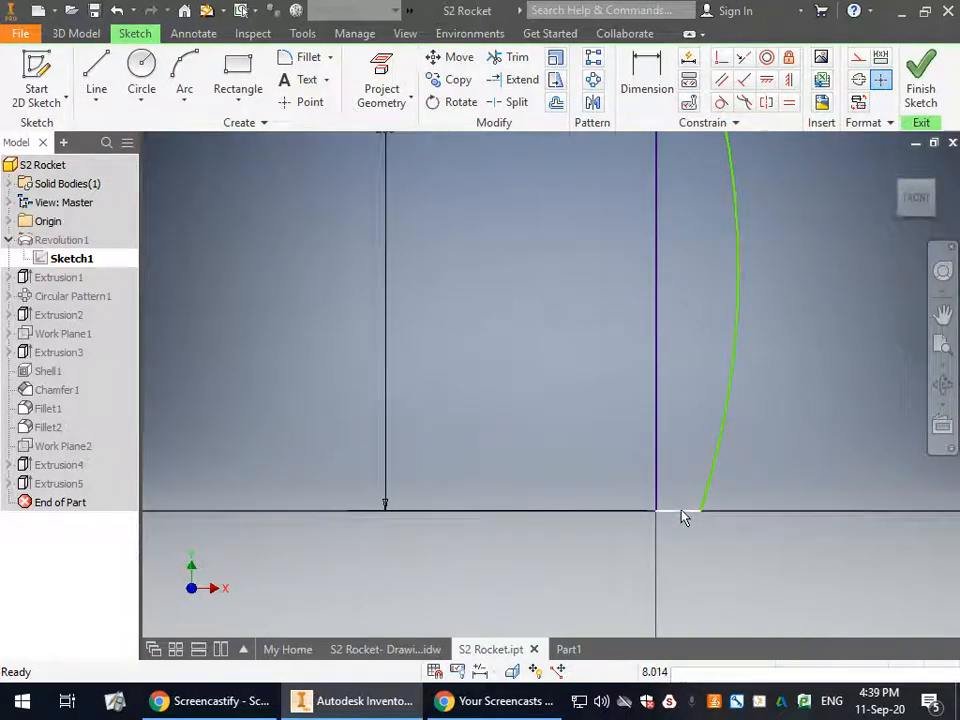
scroll(683, 515, "down", 2)
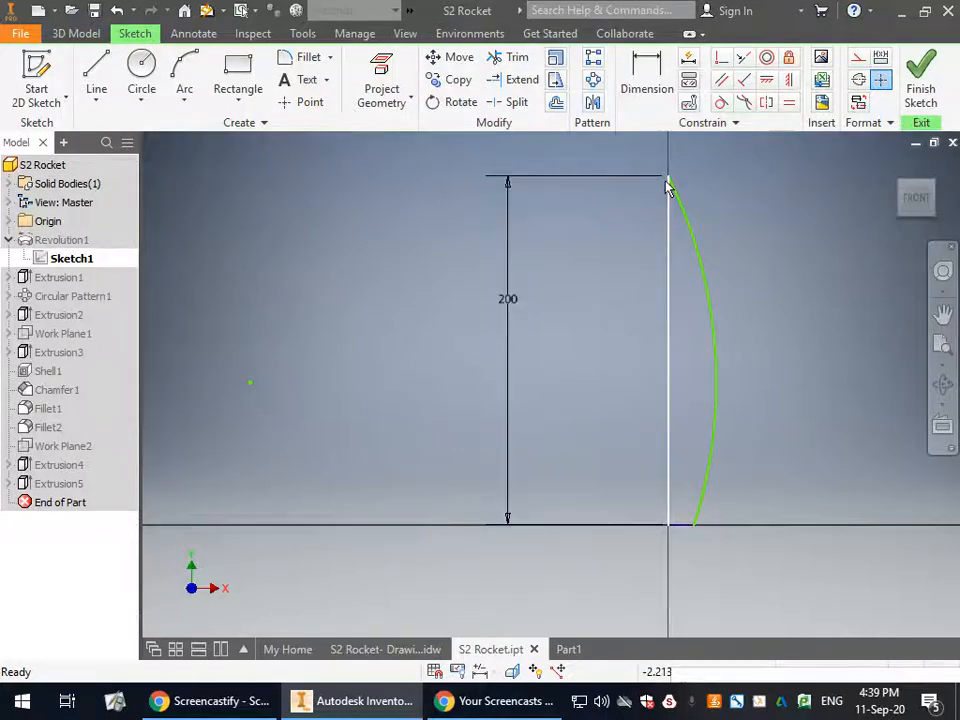
left_click(383, 649)
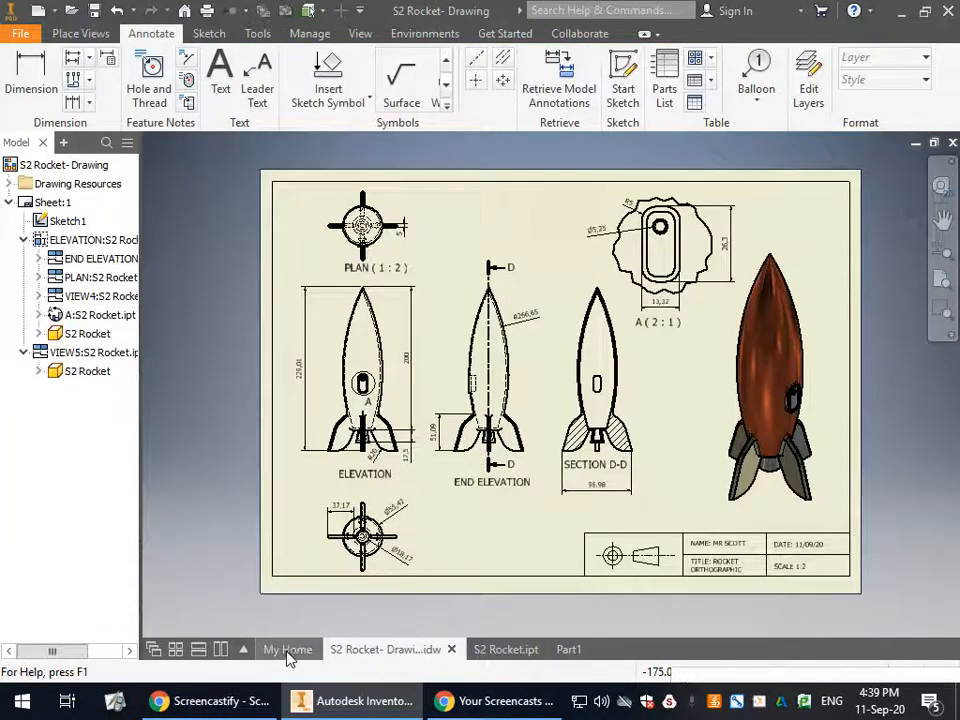
left_click(570, 651)
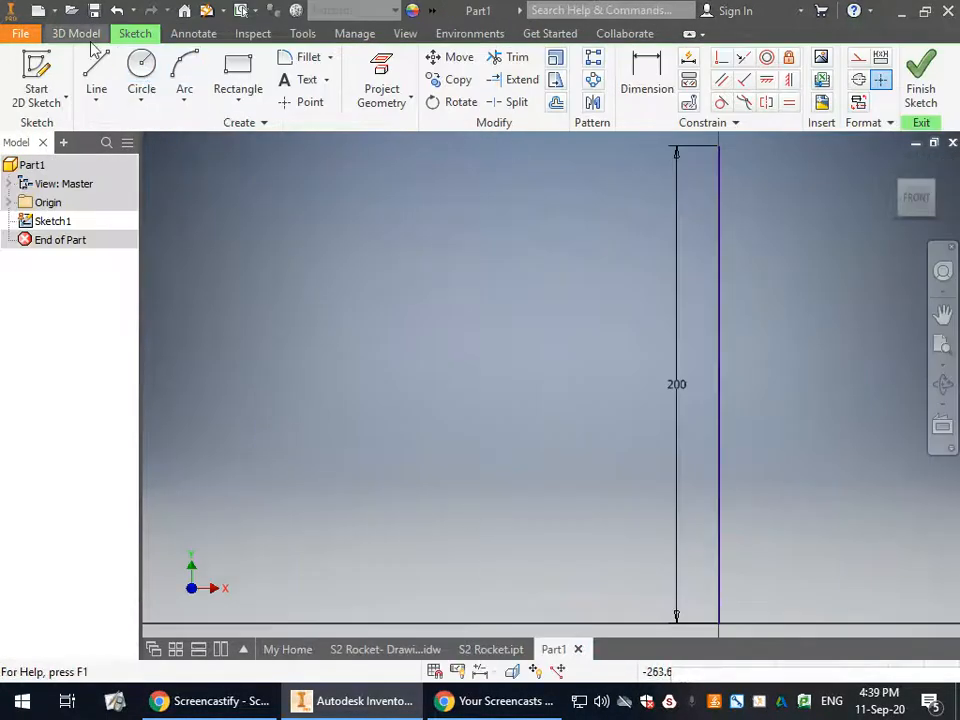
- Draw a horizontal base line about 25 mm long from the origin in the positive X direction
left_click(96, 80)
scroll(506, 426, "down", 2)
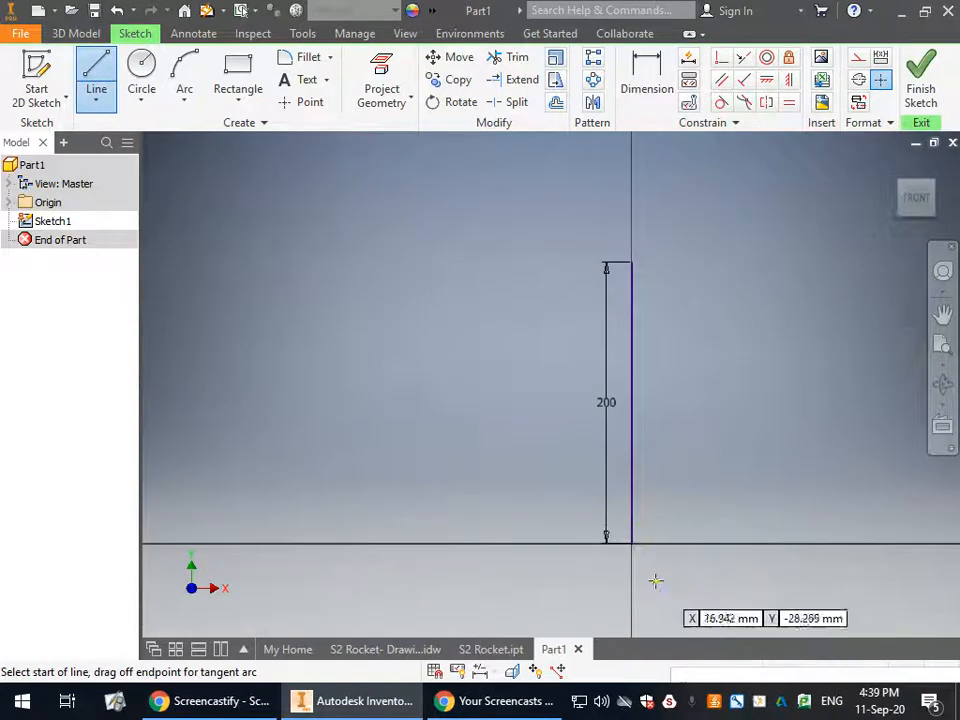
left_click(632, 544)
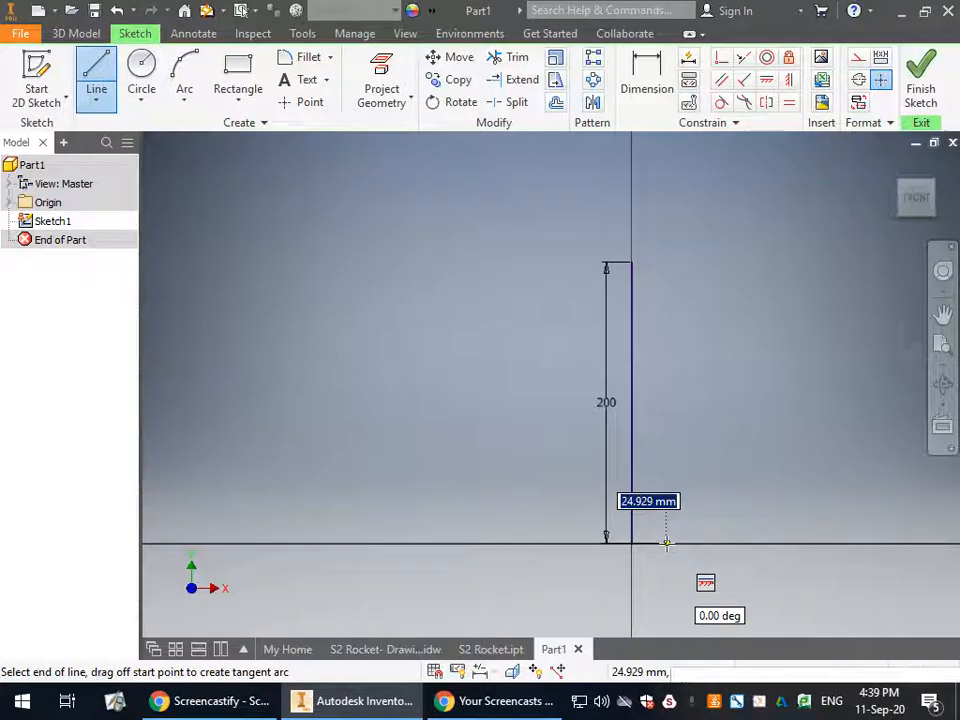
left_click(668, 543)
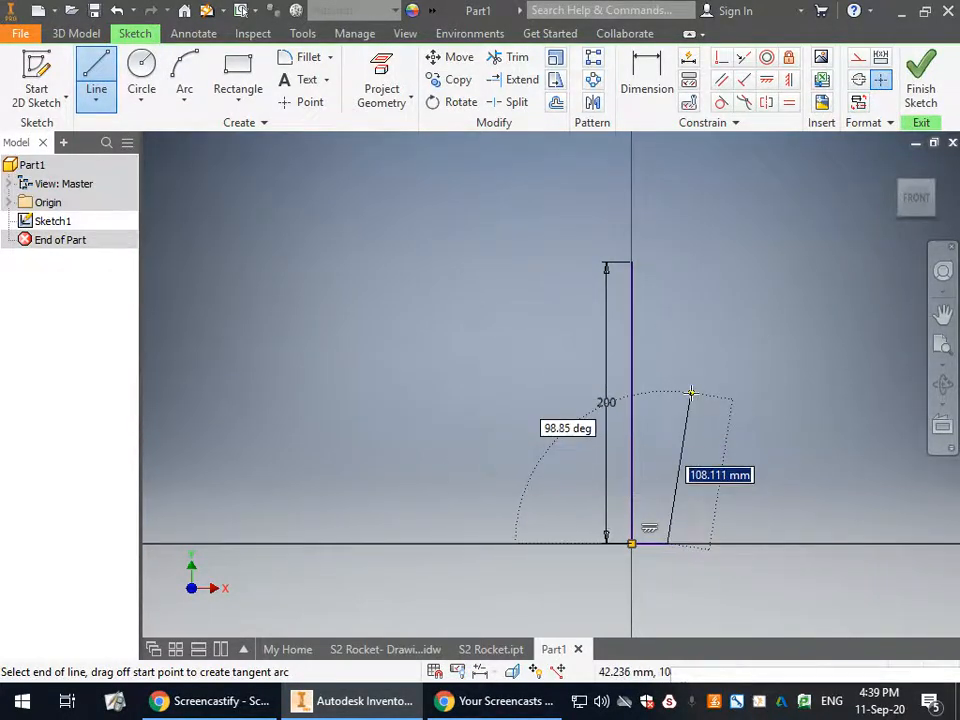
right_click(691, 393)
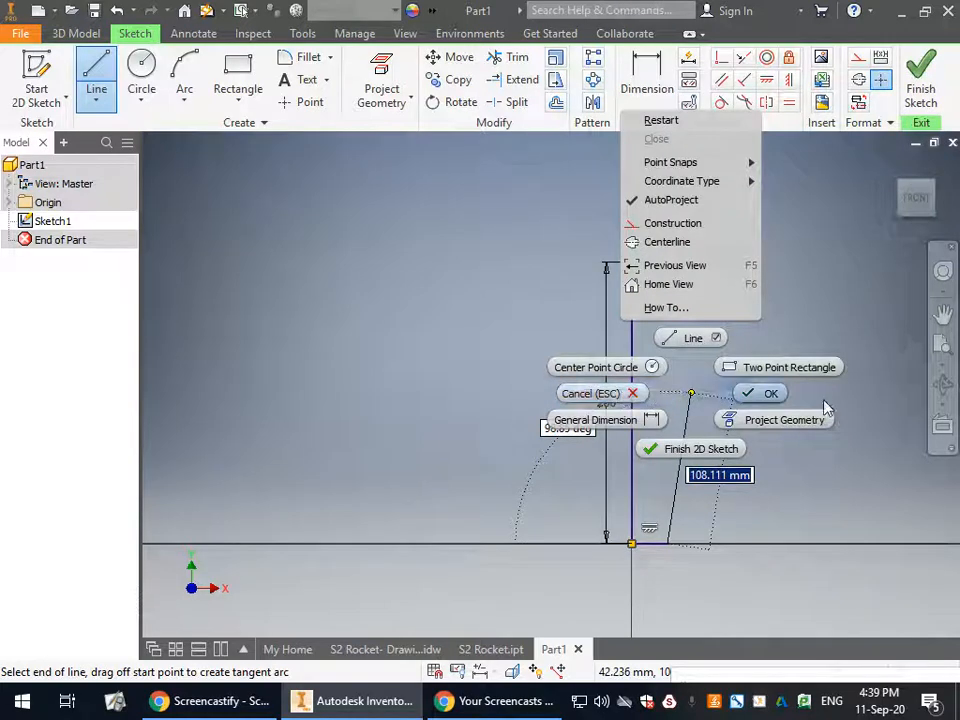
left_click(776, 400)
key("Escape")
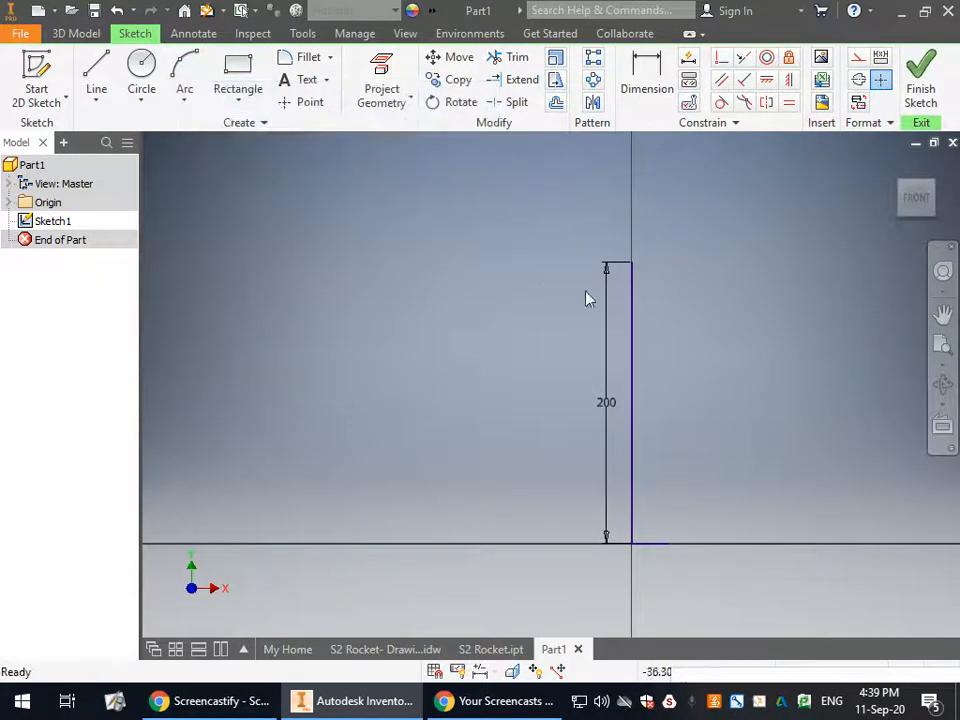
- Draw an outward-bulging three-point arc from the vertical line's top end to the base line's outer end, and finish the sketch
left_click(491, 649)
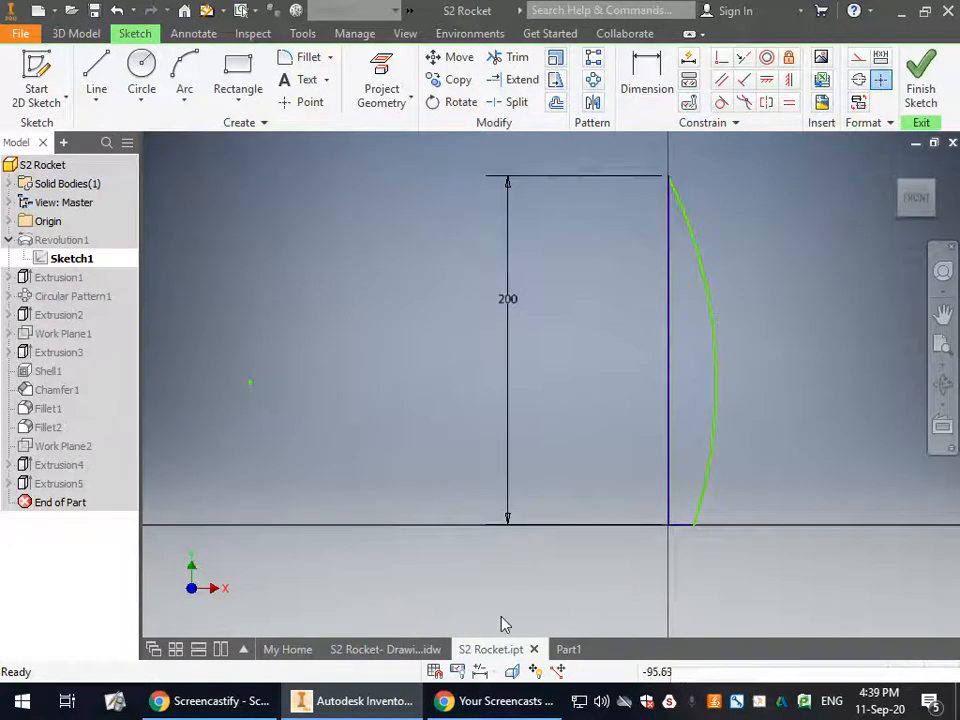
left_click(570, 649)
left_click(184, 78)
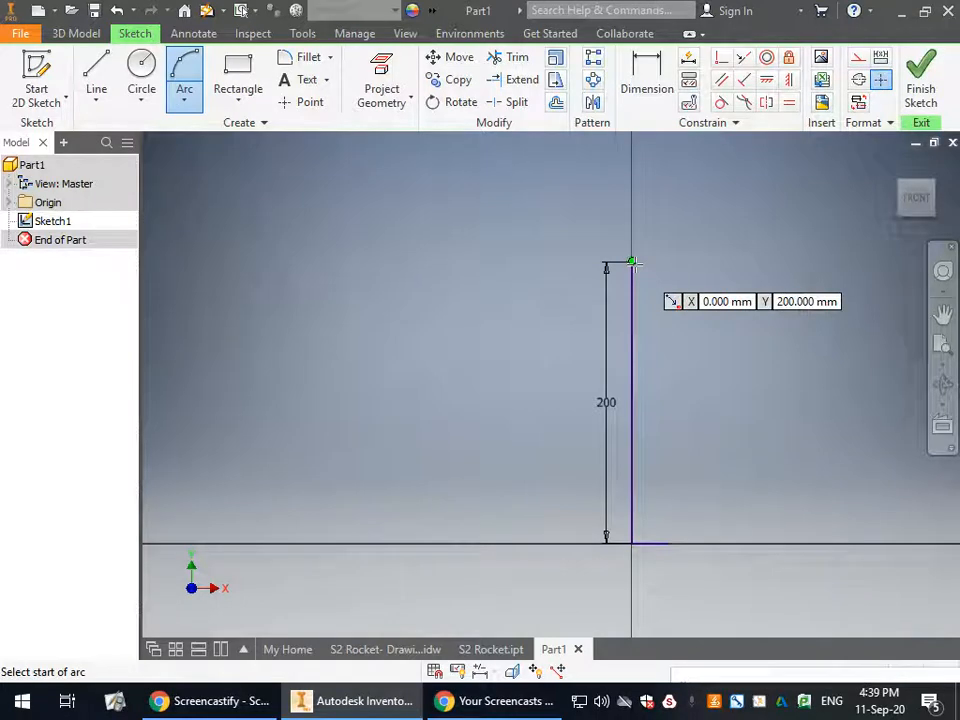
left_click(631, 262)
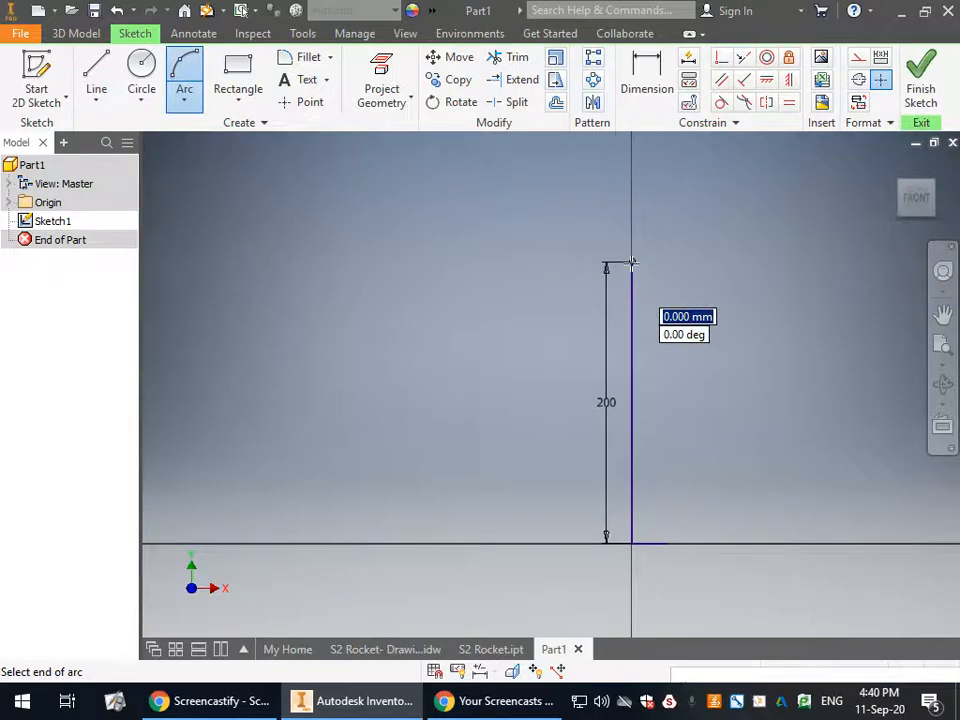
left_click(667, 543)
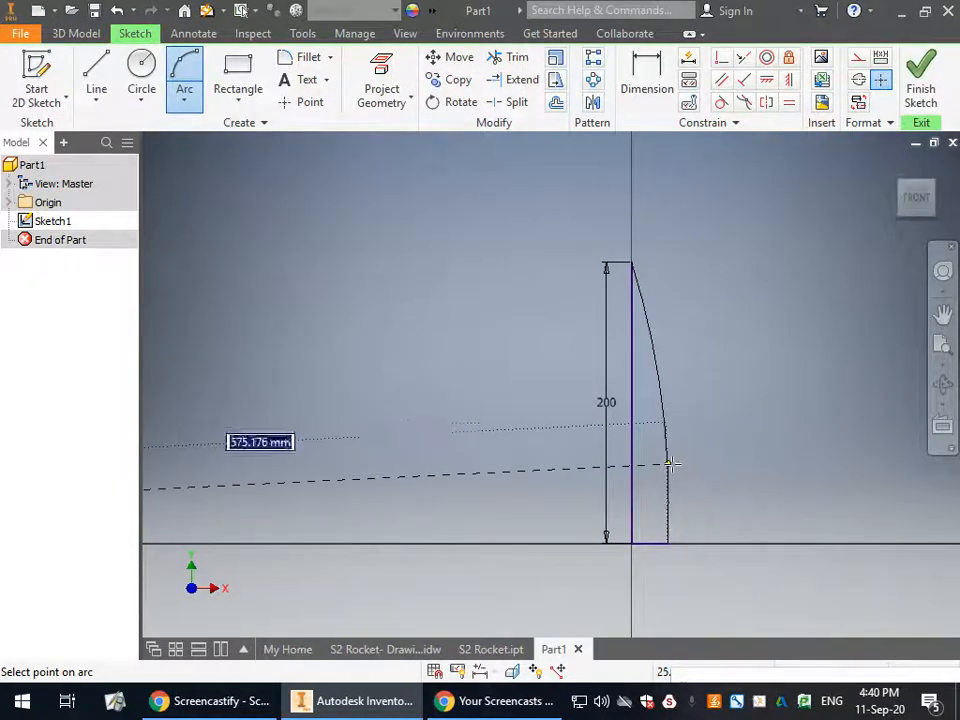
left_click(676, 463)
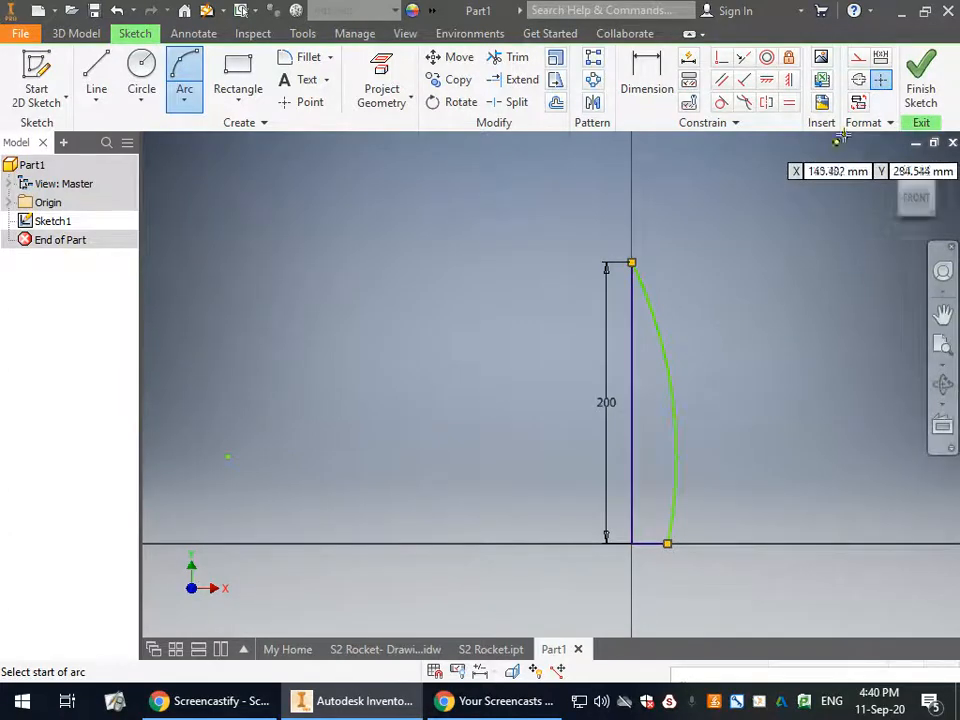
left_click(920, 90)
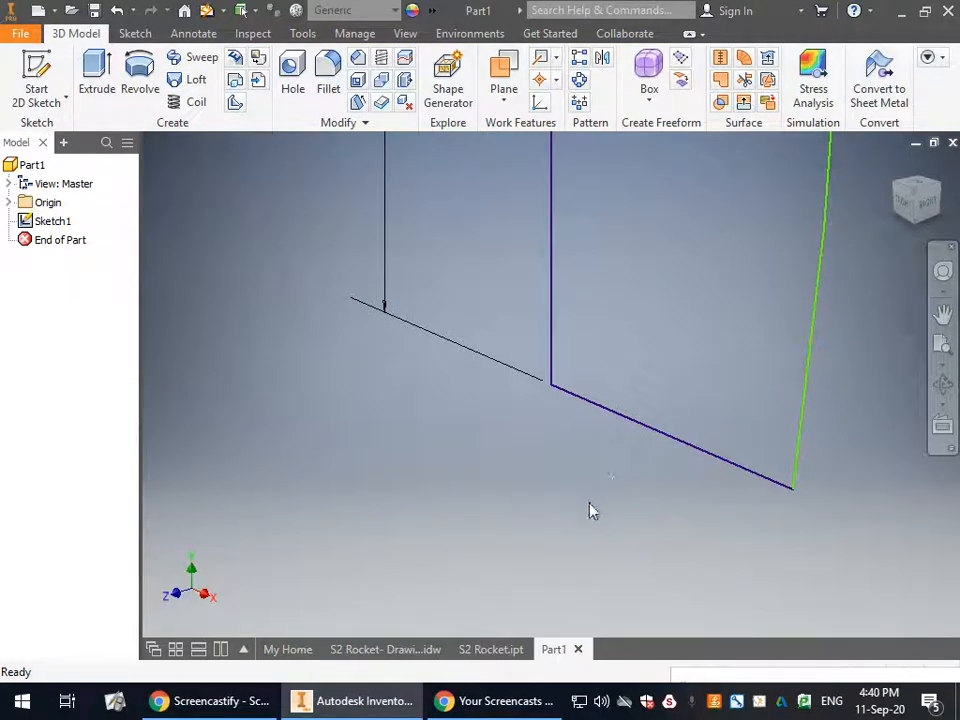
left_click(943, 343)
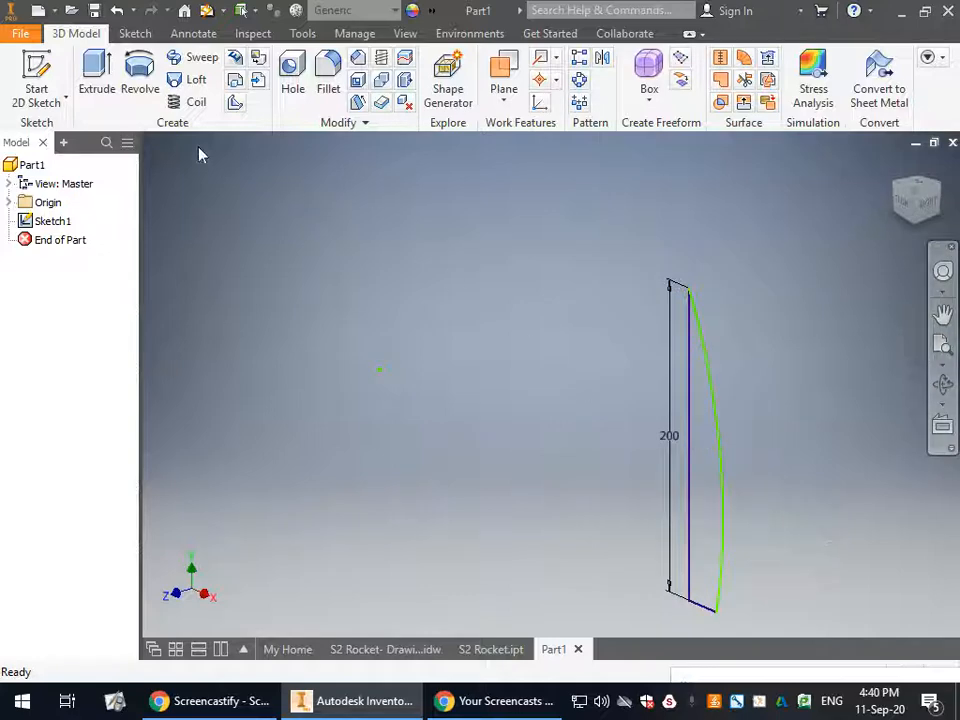
left_click(148, 84)
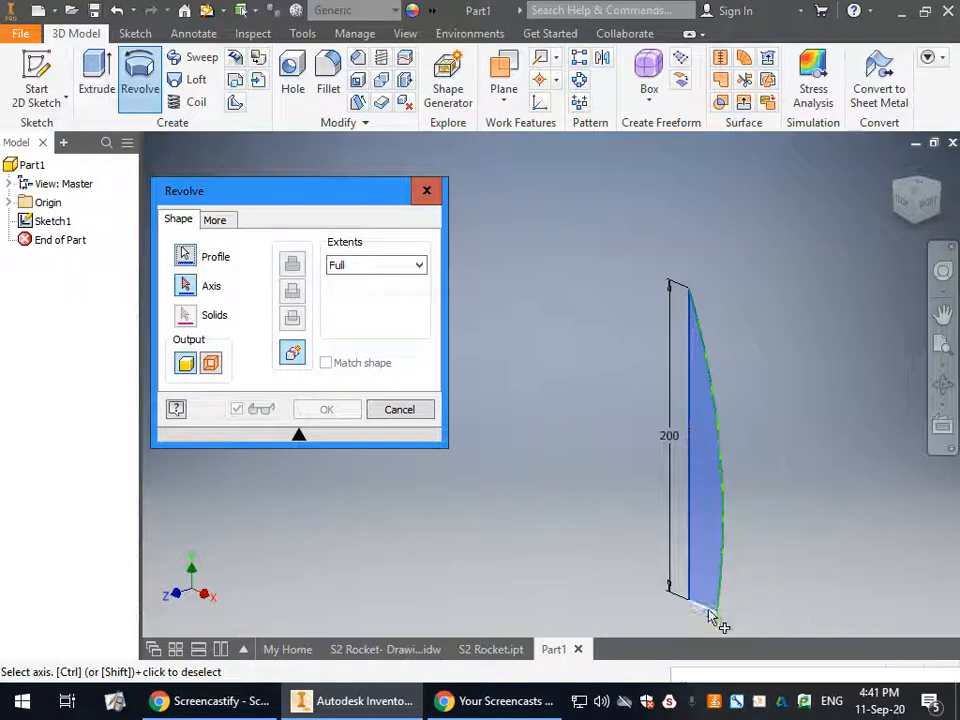
scroll(655, 388, "down", 3)
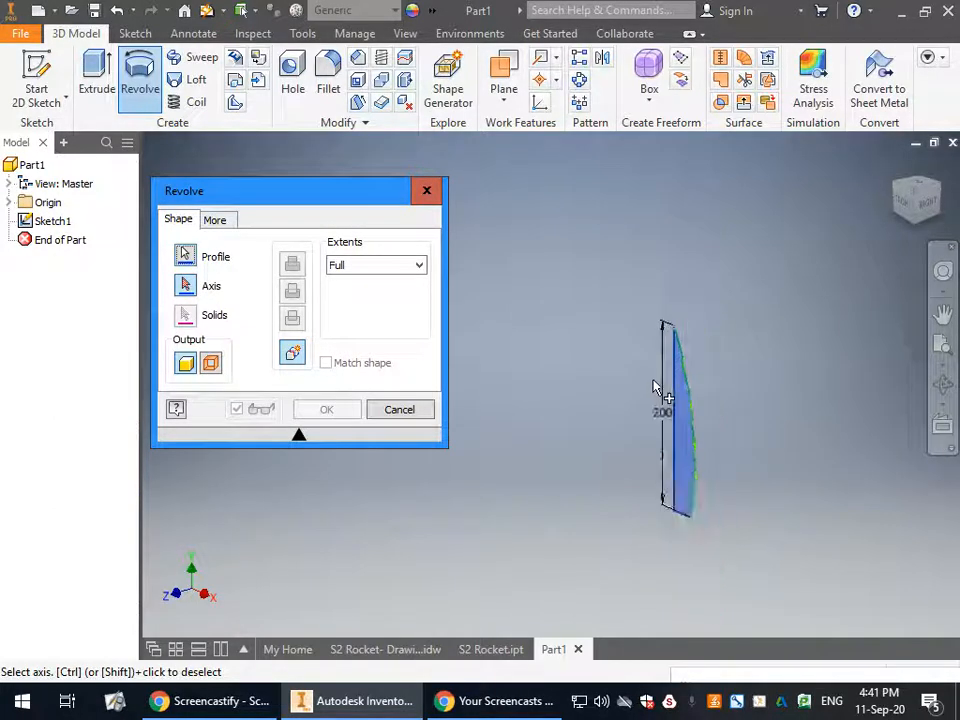
scroll(680, 555, "up", 3)
scroll(671, 572, "down", 3)
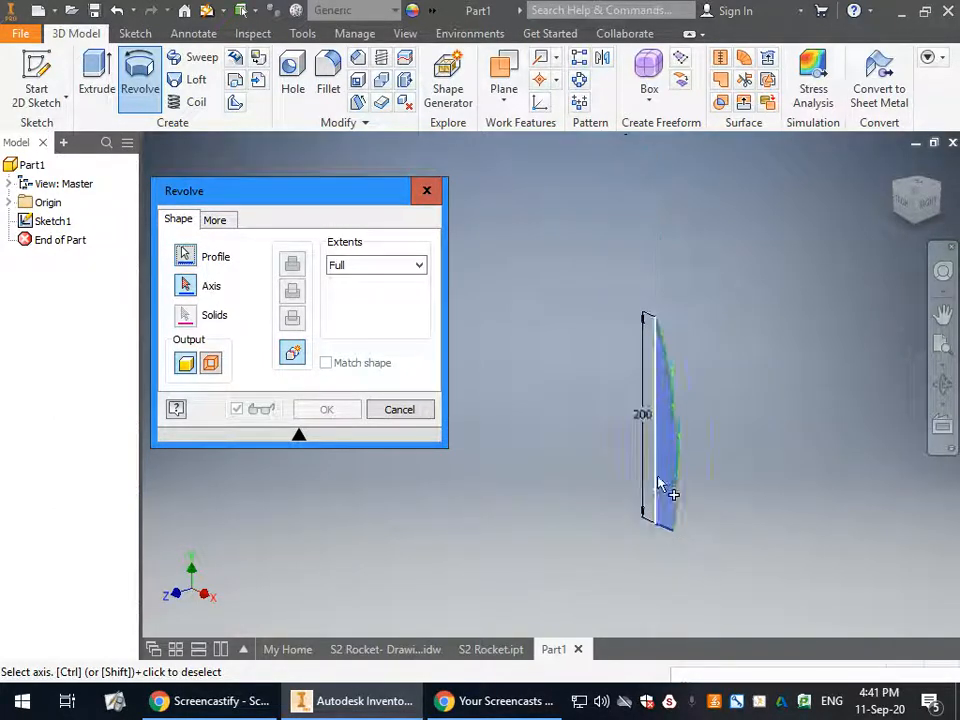
left_click(667, 534)
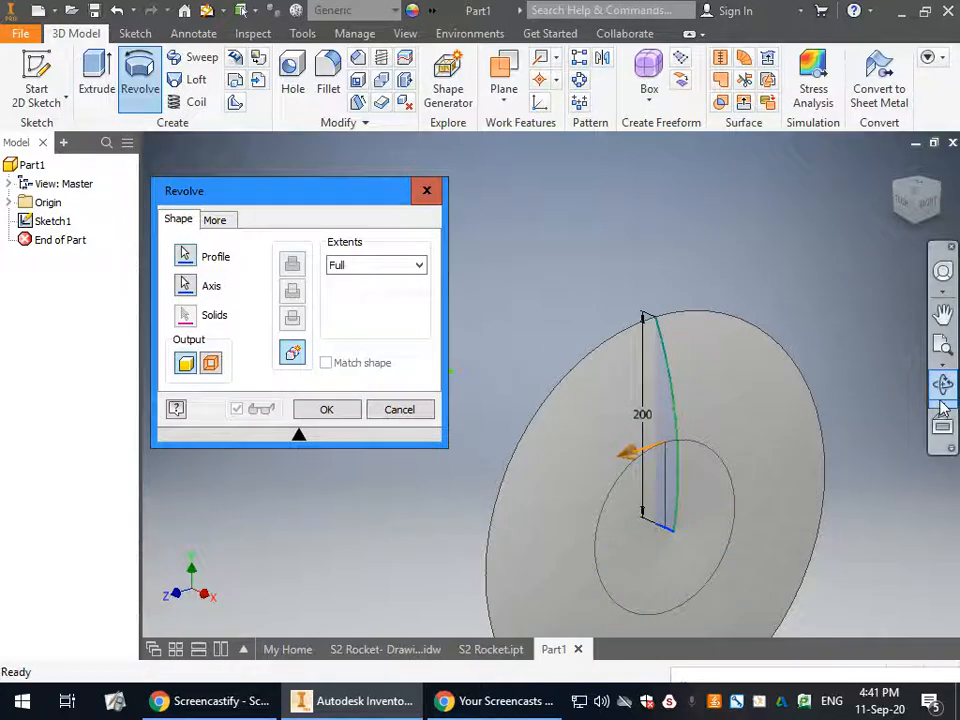
left_click(943, 386)
left_click_drag(647, 441, 636, 377)
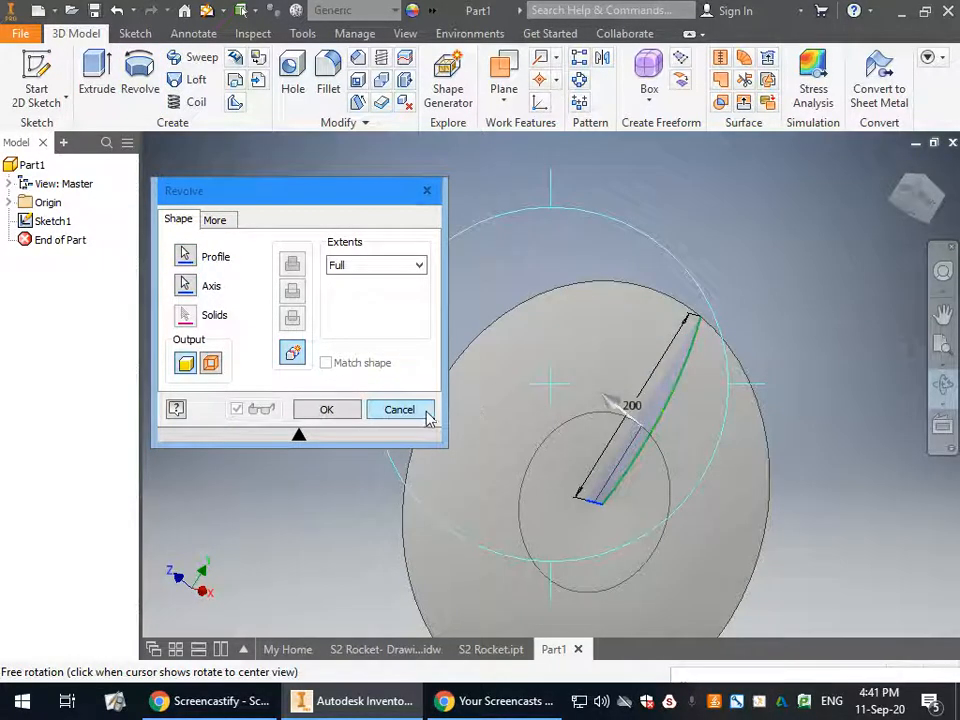
left_click(426, 415)
- Revolve the half profile through a full turn about the 200 mm vertical line to create the rocket body as a solid
left_click(143, 78)
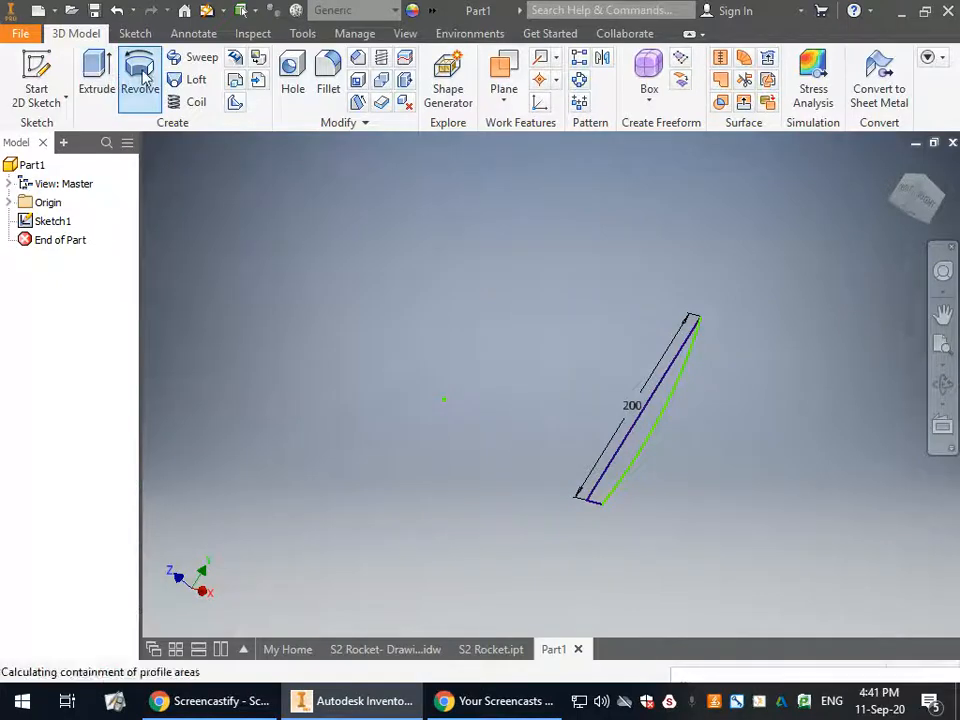
left_click(922, 194)
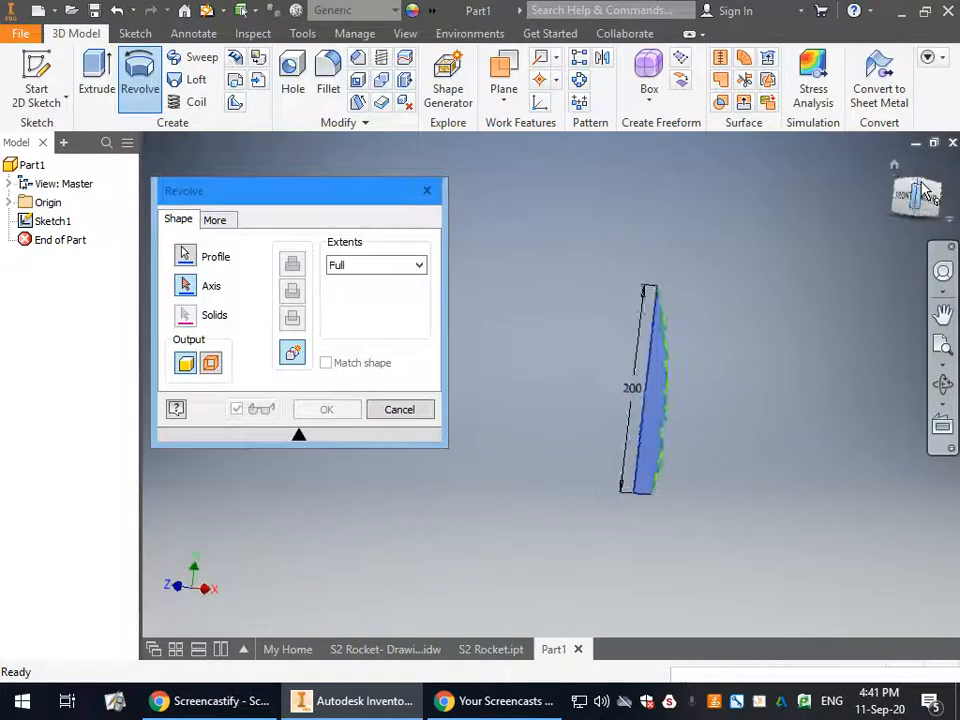
left_click(911, 193)
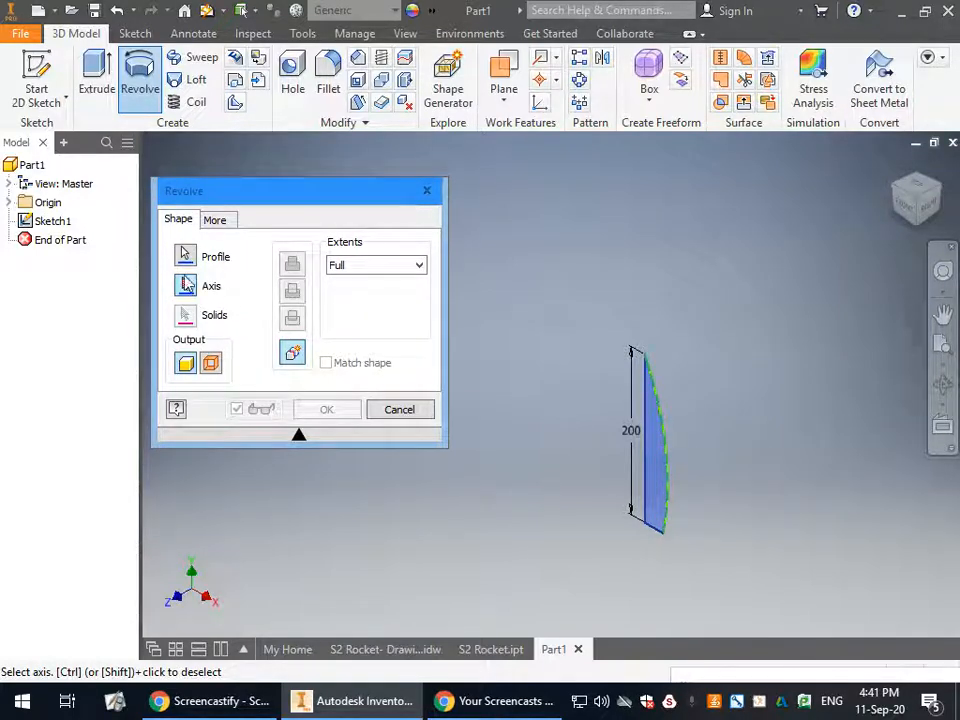
left_click(637, 440)
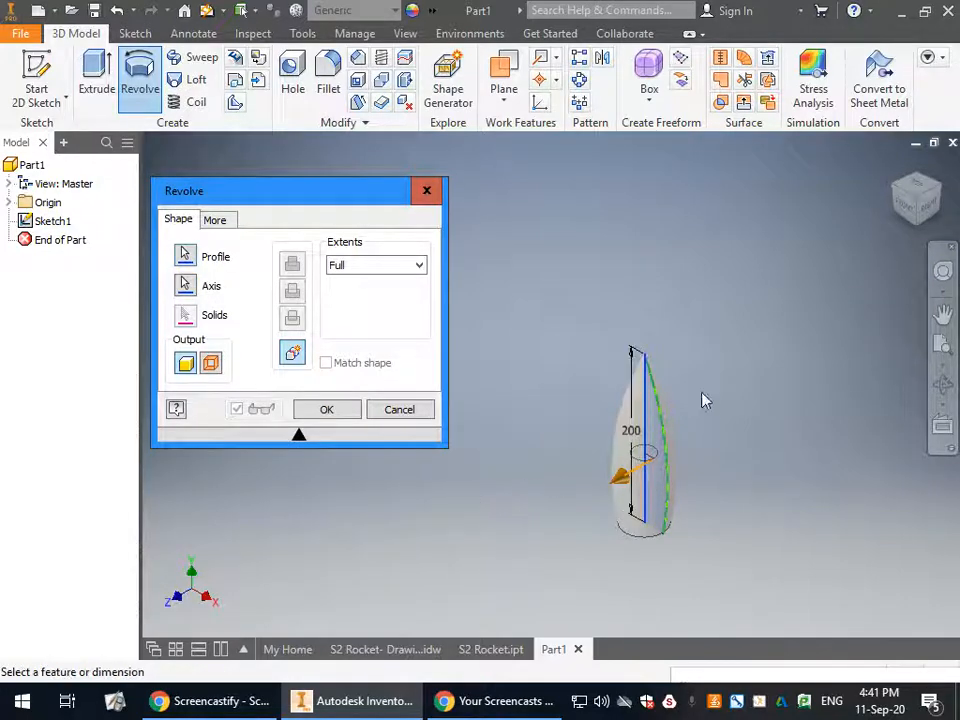
left_click(943, 383)
left_click_drag(737, 456, 544, 461)
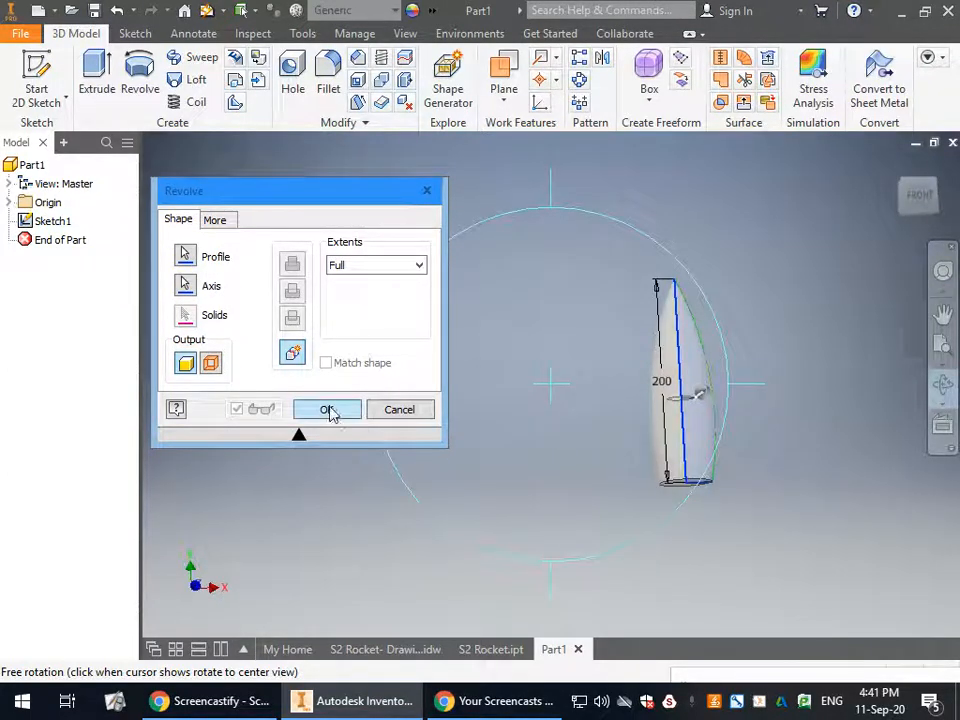
left_click(330, 411)
- Reopen the revolved feature's sketch, move the base line's outer end slightly inward to narrow the rocket's base, and finish the sketch
left_click(943, 383)
left_click_drag(637, 480, 608, 411)
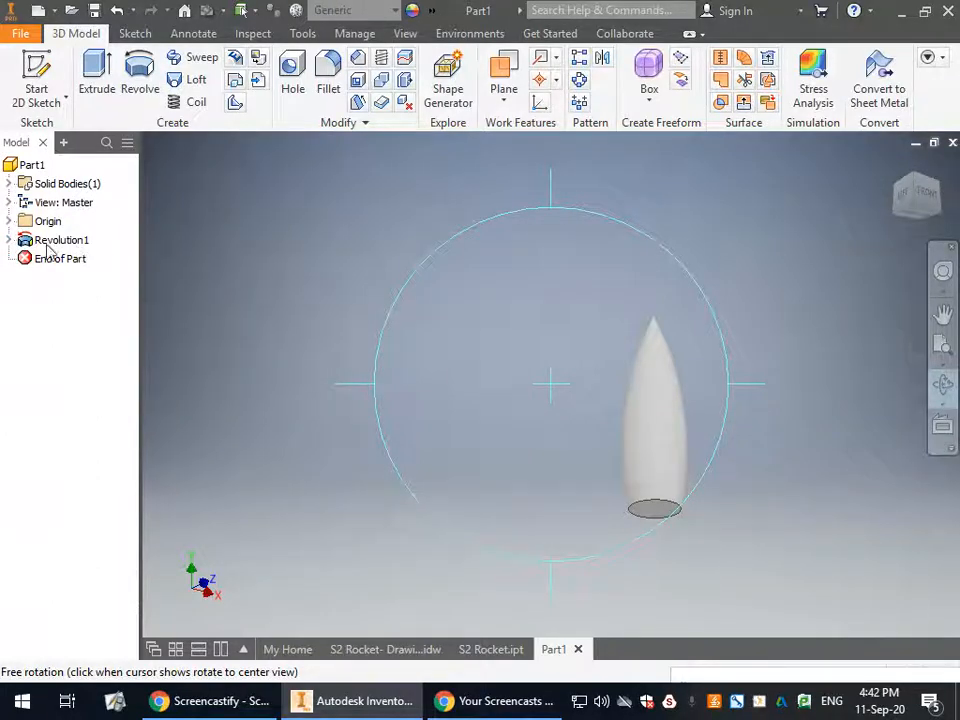
left_click(10, 241)
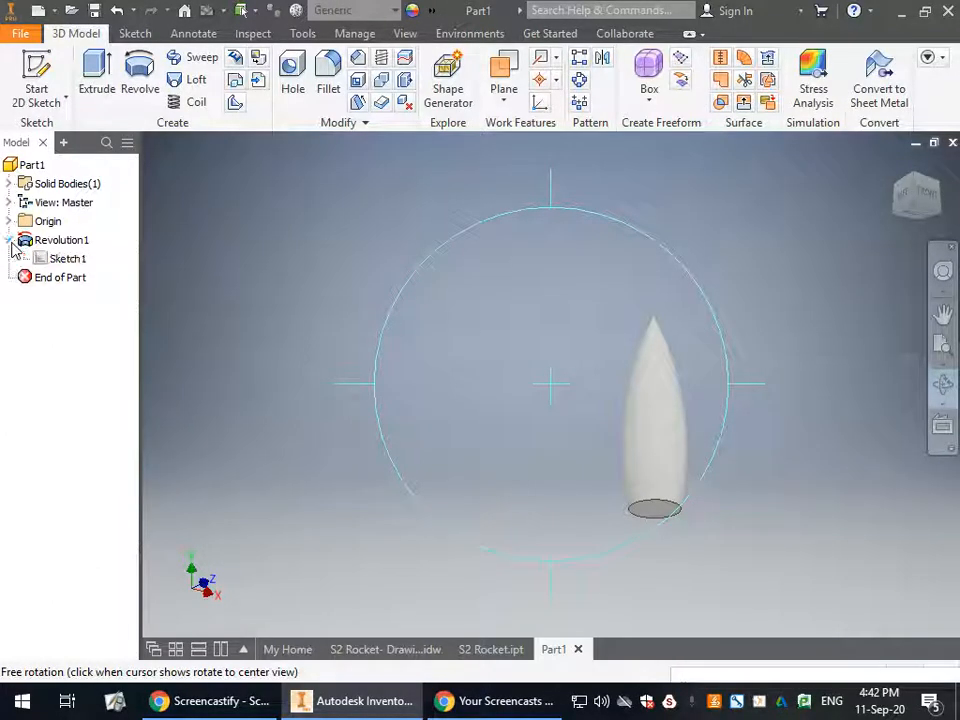
double_click(64, 259)
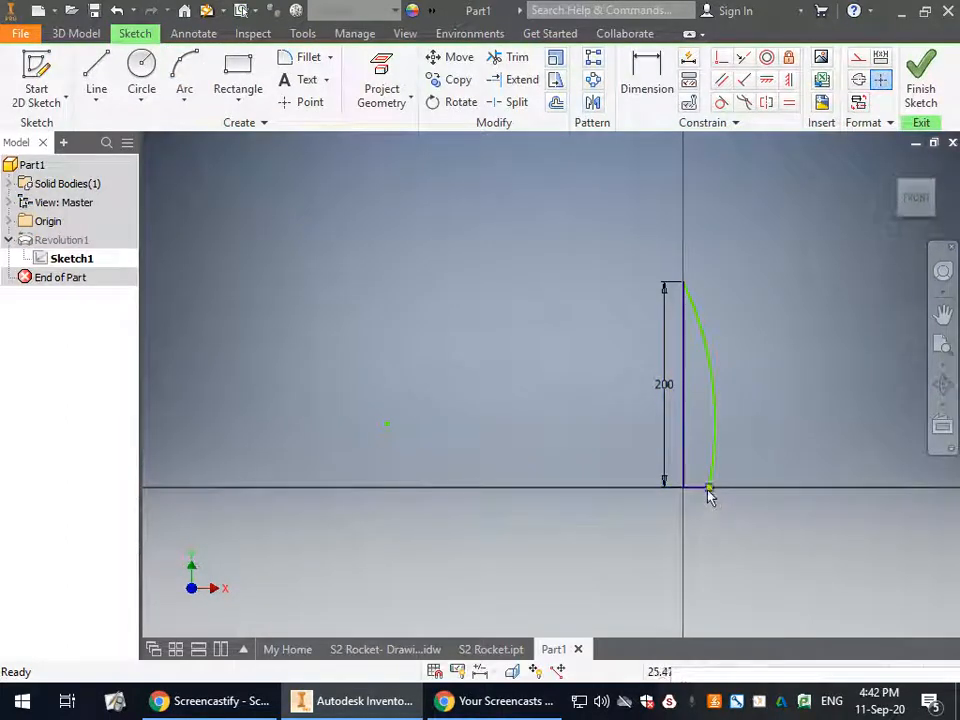
left_click_drag(707, 491, 705, 490)
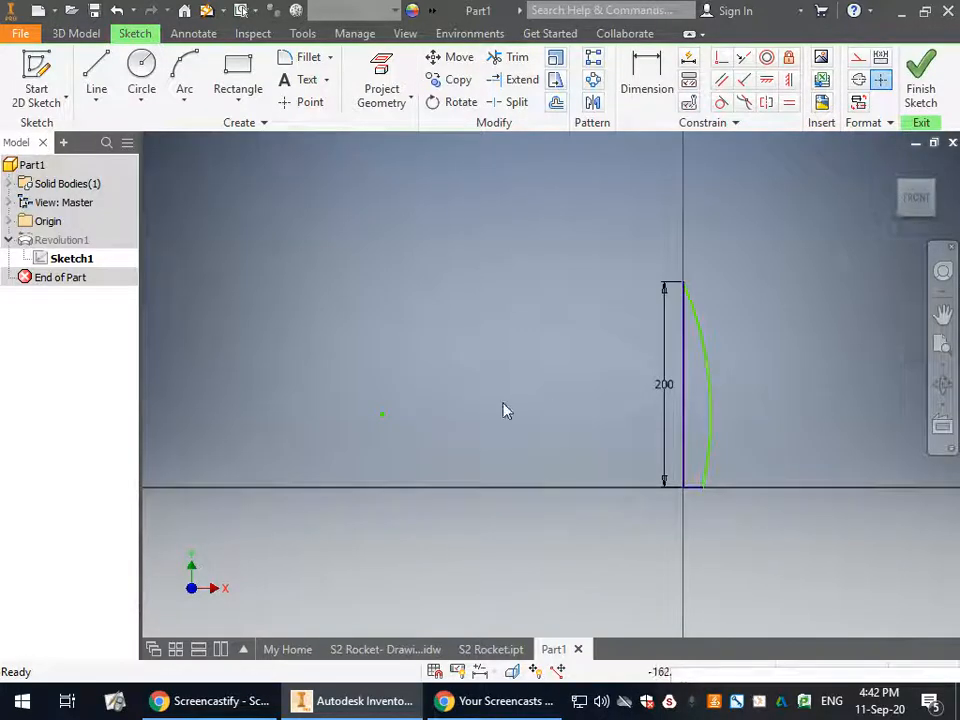
left_click(921, 84)
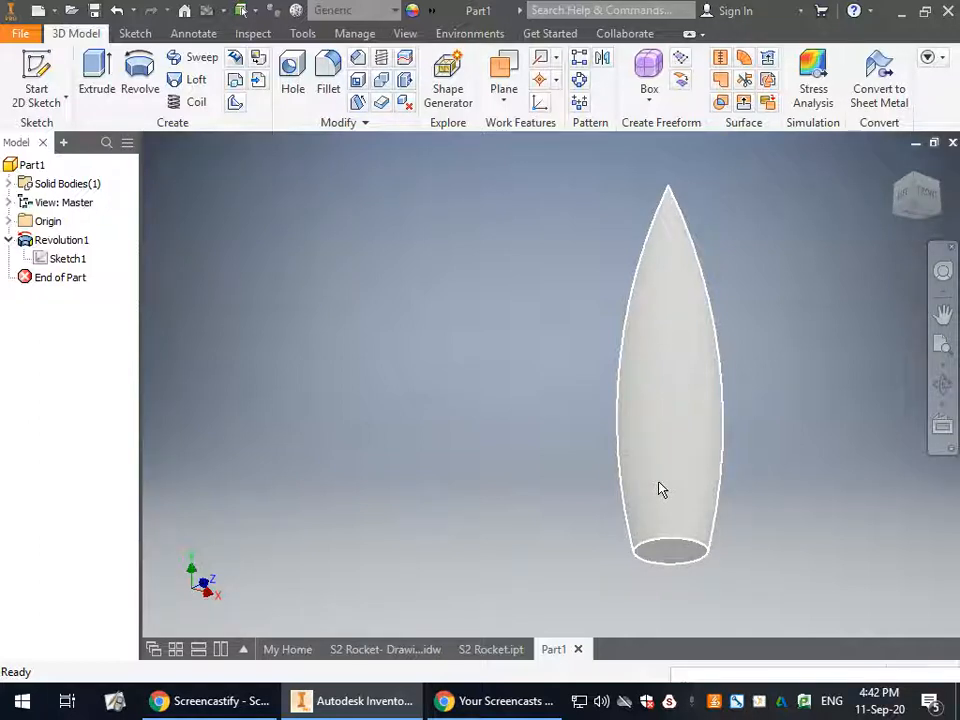
left_click(487, 705)
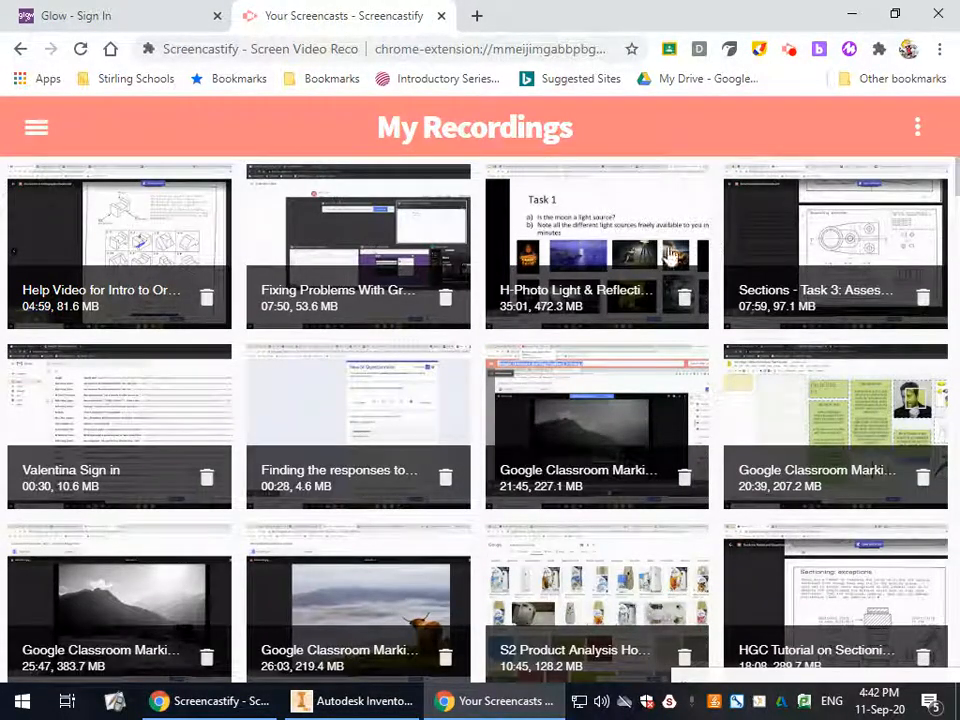